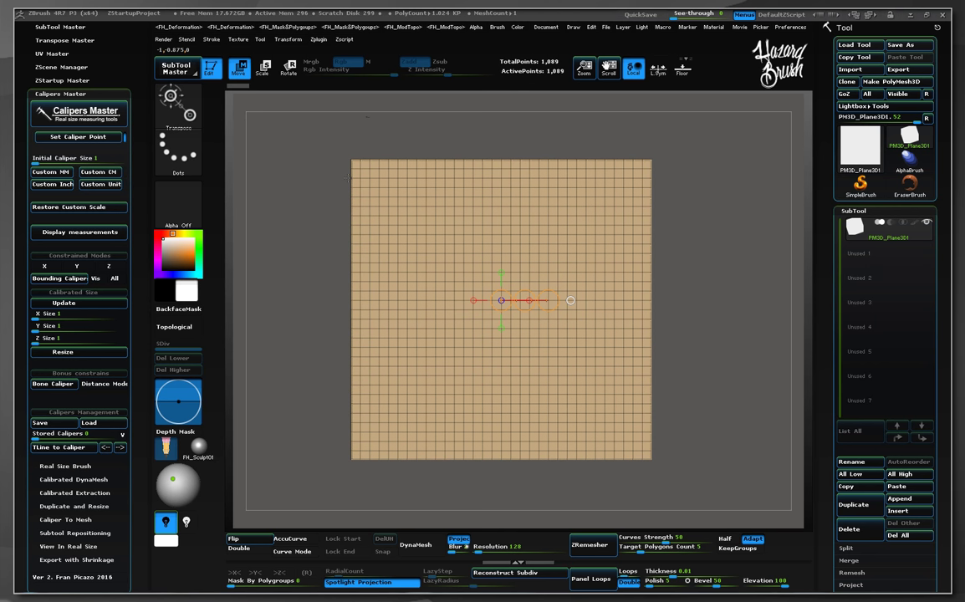
Fit a Y-axis bounding caliper to the plane and calibrate it to 50 in Custom MM, checking it on the measurement display.
{"action": "left_click", "coordinate": [79, 266]}
{"action": "left_click", "coordinate": [74, 278]}
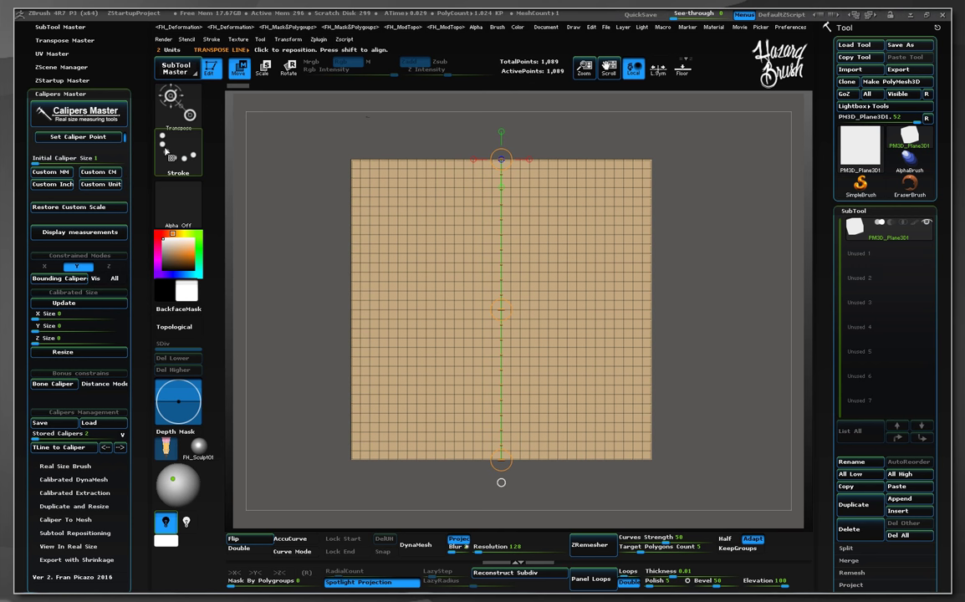
{"action": "left_click", "coordinate": [67, 158]}
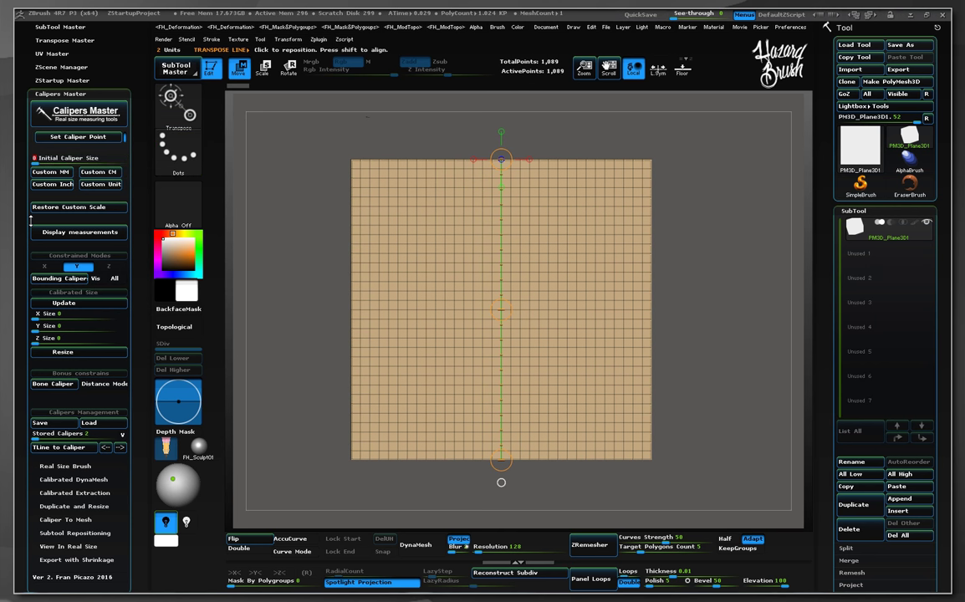
{"action": "type", "text": "50"}
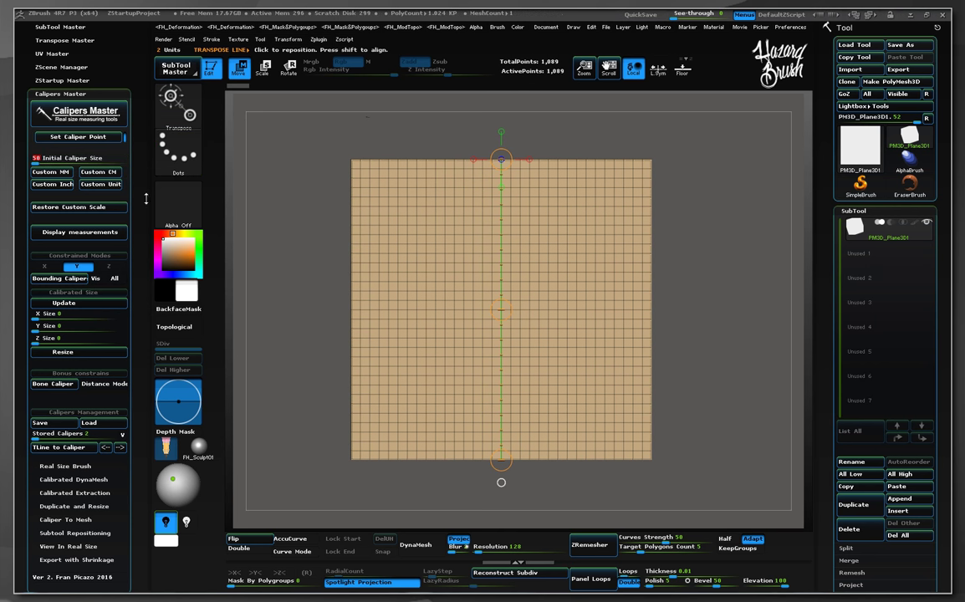
{"action": "key", "text": "Return"}
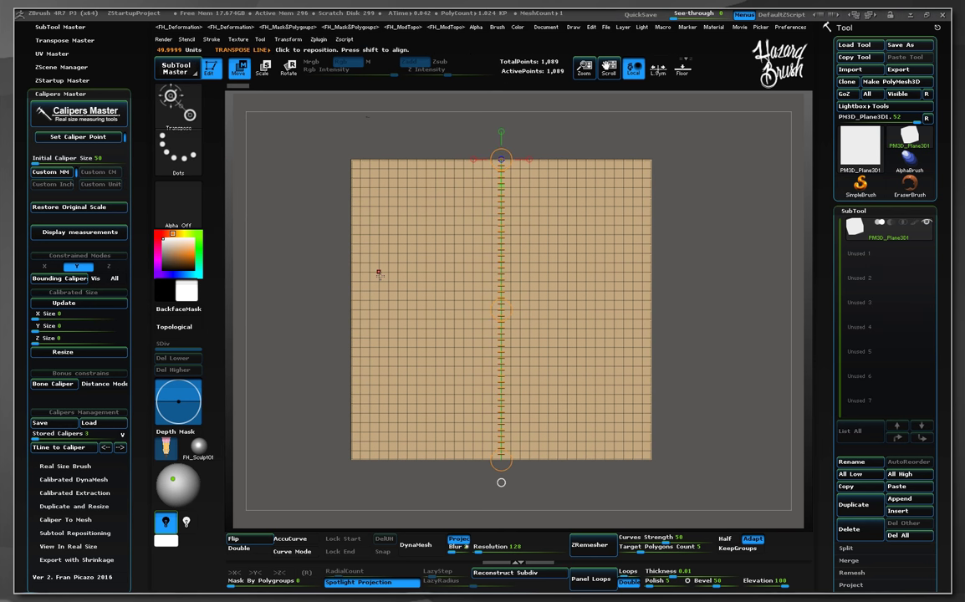
{"action": "left_click", "coordinate": [87, 233]}
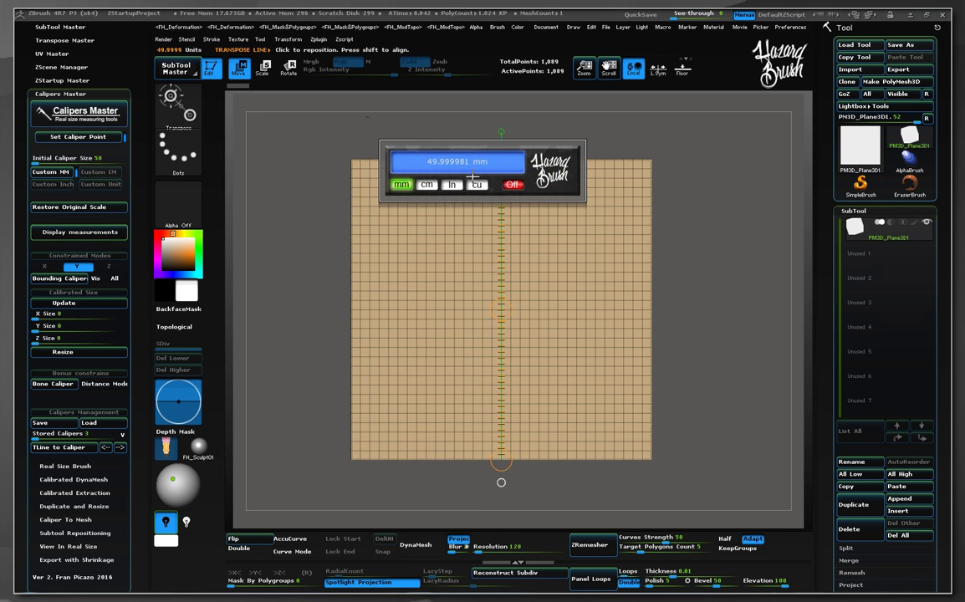
{"action": "left_click", "coordinate": [513, 185]}
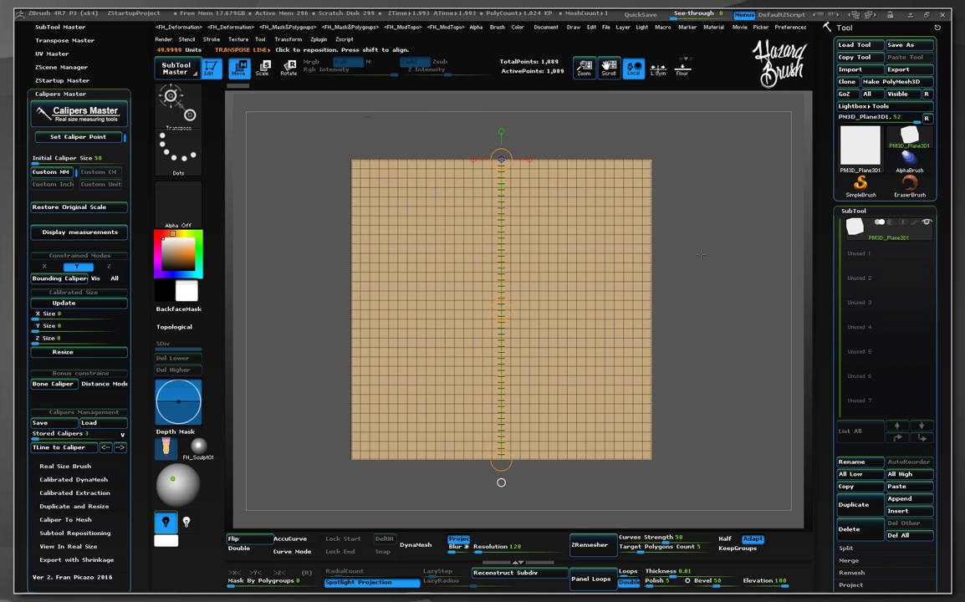
Duplicate the plane subtool and import the STL file "idan 002 o.3CT soliter" into the original plane's subtool.
{"action": "left_click", "coordinate": [853, 505]}
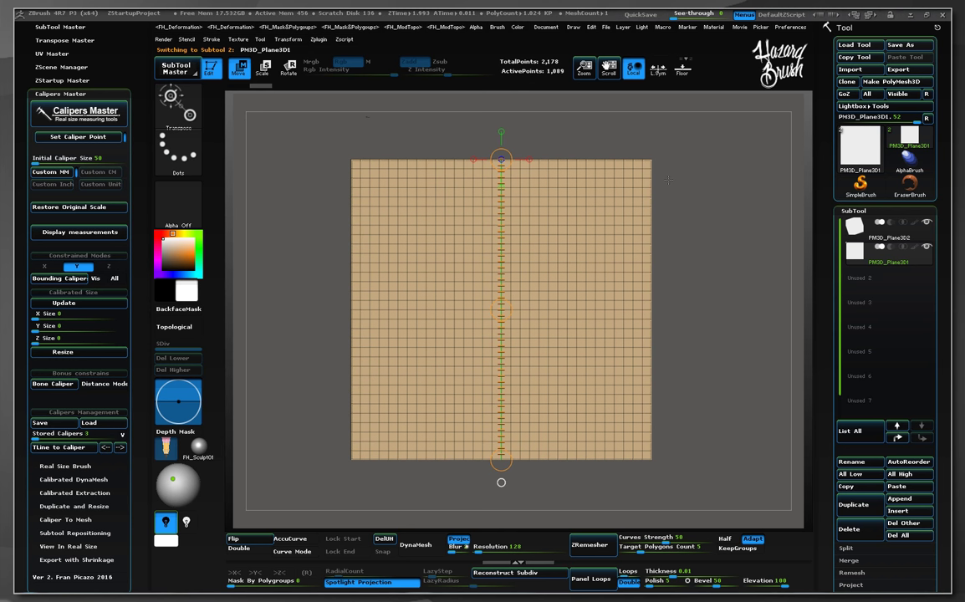
{"action": "left_click", "coordinate": [103, 94]}
{"action": "scroll", "coordinate": [97, 84], "scroll_direction": "up", "scroll_amount": 6}
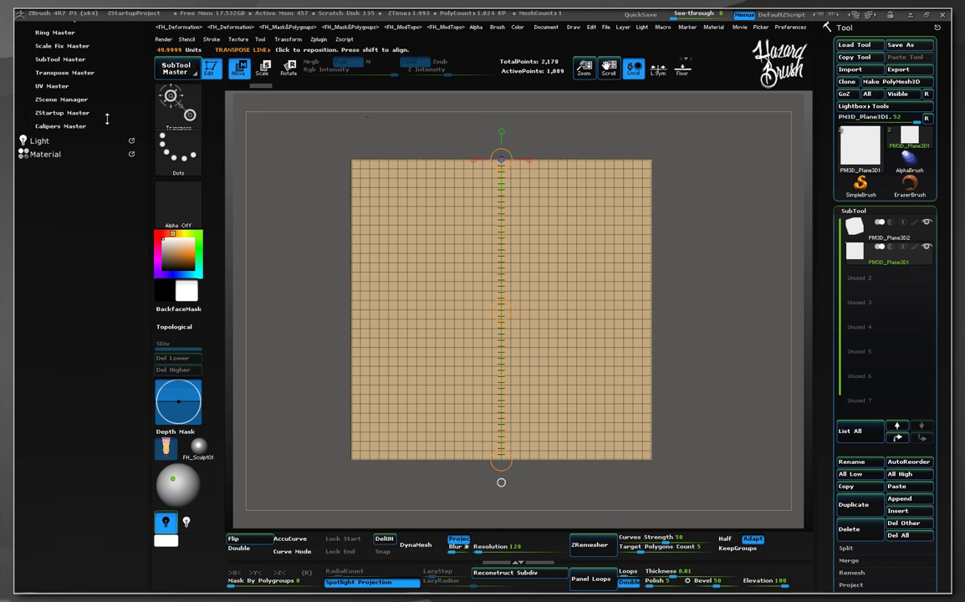
{"action": "left_click", "coordinate": [85, 139]}
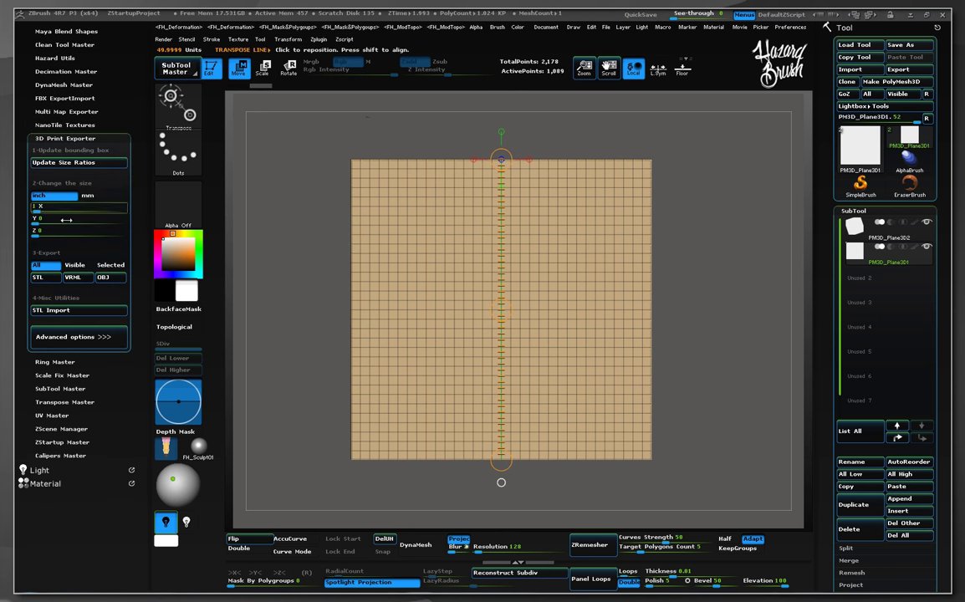
{"action": "left_click", "coordinate": [63, 312]}
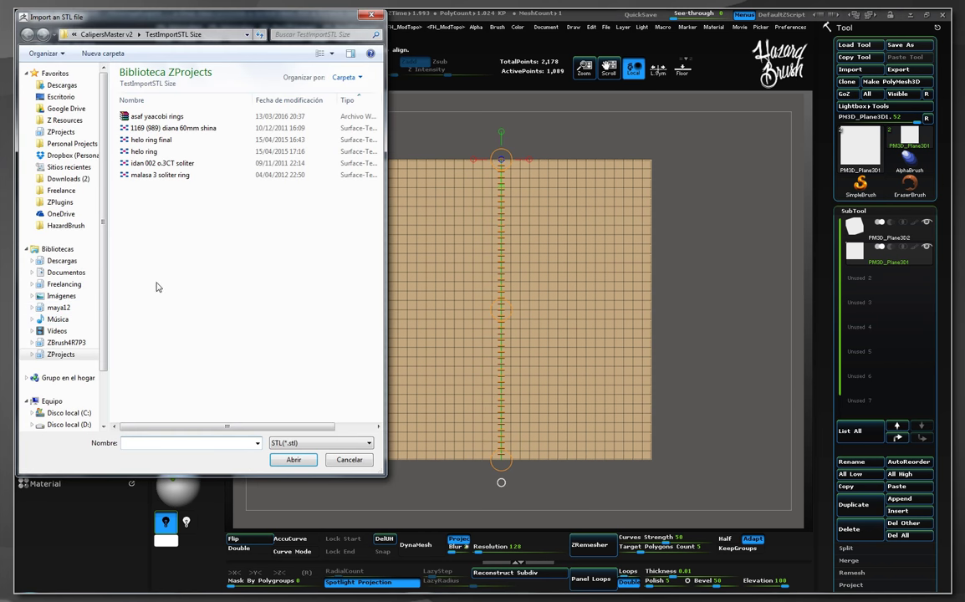
{"action": "left_click", "coordinate": [167, 165]}
{"action": "double_click", "coordinate": [167, 164]}
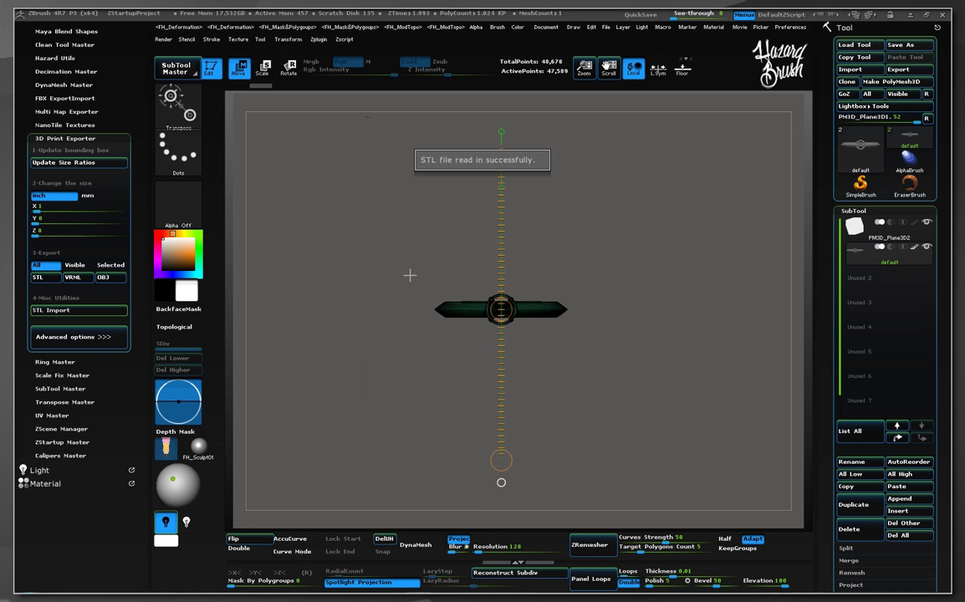
{"action": "mouse_move", "coordinate": [467, 304]}
{"action": "right_mouse_down"}
{"action": "mouse_move", "coordinate": [469, 327]}
{"action": "mouse_move", "coordinate": [512, 320]}
{"action": "mouse_move", "coordinate": [472, 311]}
{"action": "mouse_move", "coordinate": [478, 244]}
{"action": "mouse_move", "coordinate": [473, 293]}
{"action": "mouse_move", "coordinate": [458, 288]}
{"action": "right_mouse_up"}
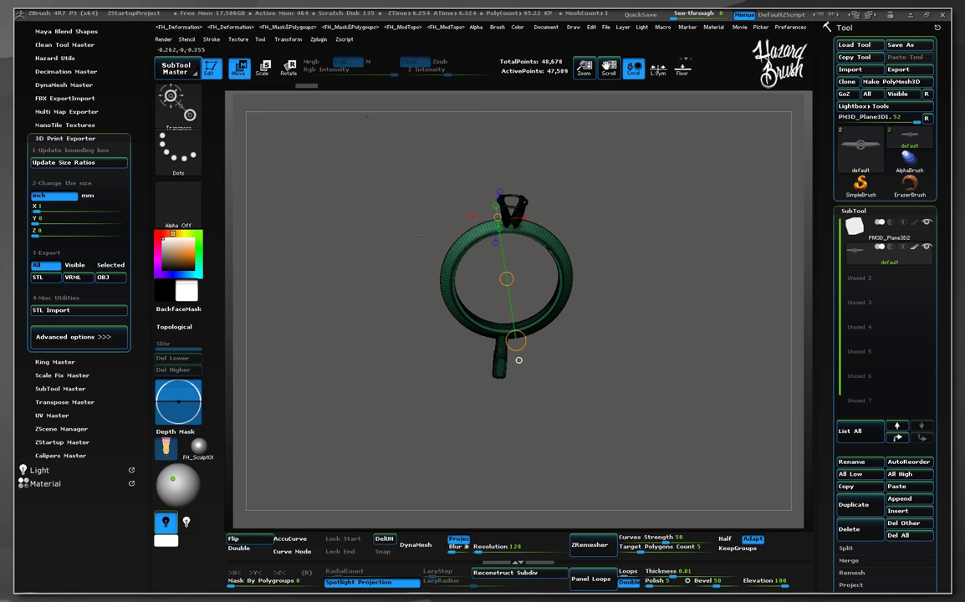
Measure the imported ring's overall X-axis width in millimetres with Calipers Master's bounding caliper.
{"action": "left_click", "coordinate": [80, 457]}
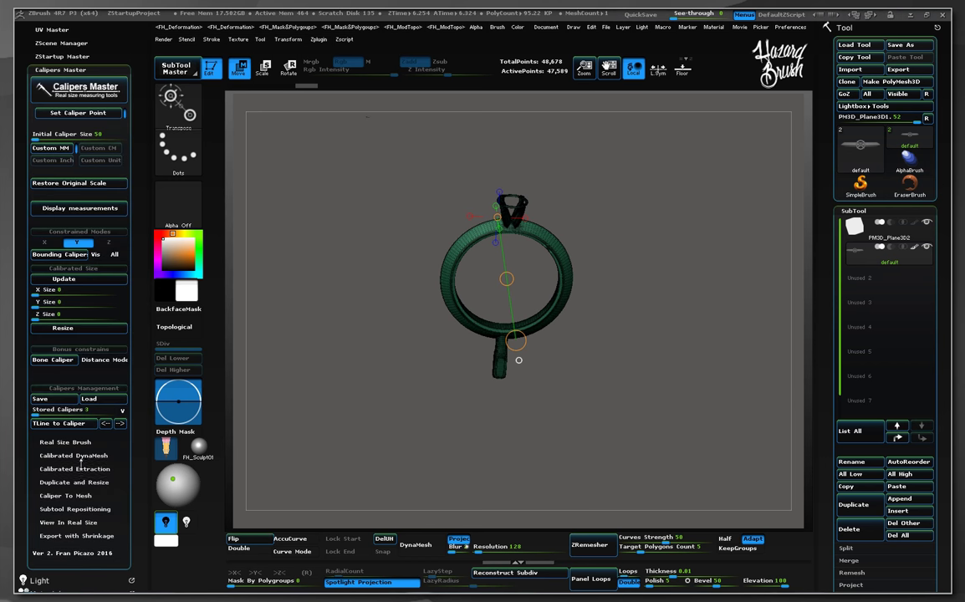
{"action": "left_click", "coordinate": [58, 244]}
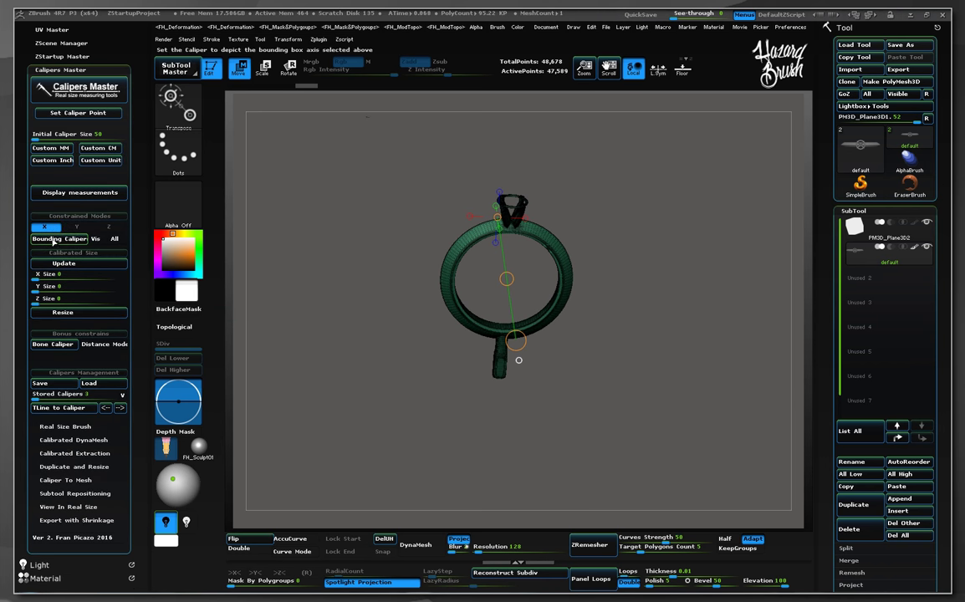
{"action": "left_click", "coordinate": [56, 242]}
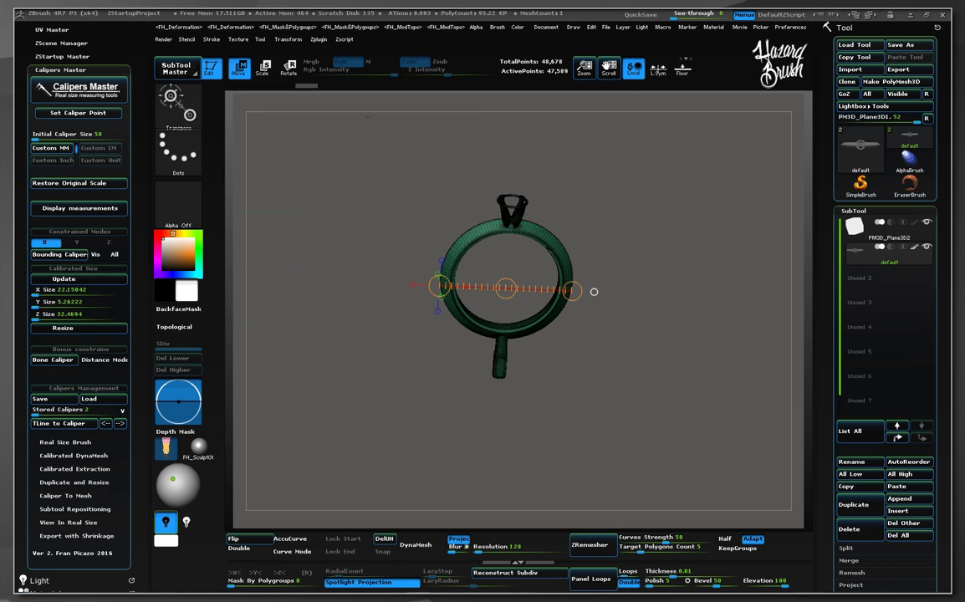
{"action": "left_click_drag", "start_coordinate": [381, 346], "coordinate": [401, 381], "text": "shift"}
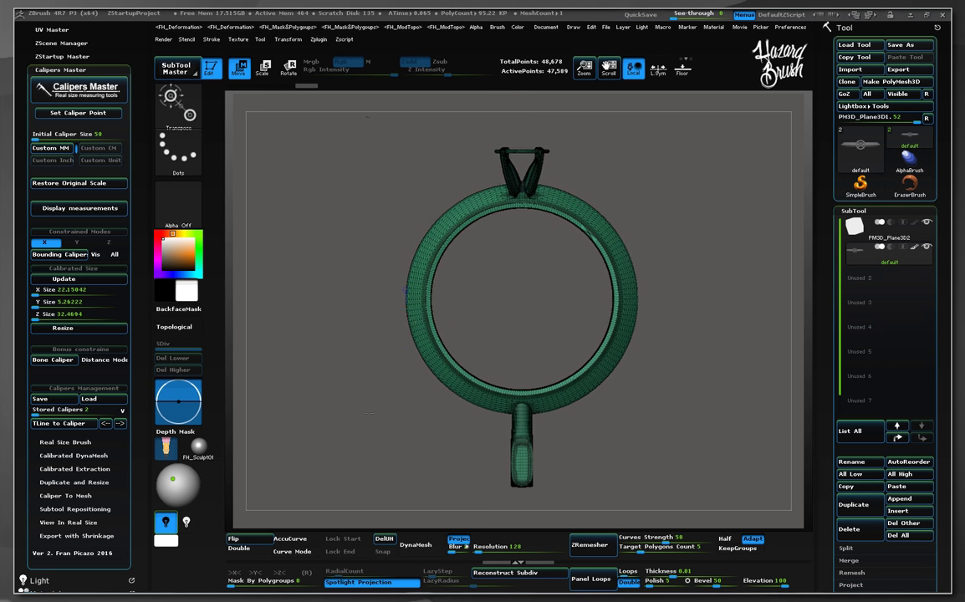
{"action": "left_click", "coordinate": [111, 208]}
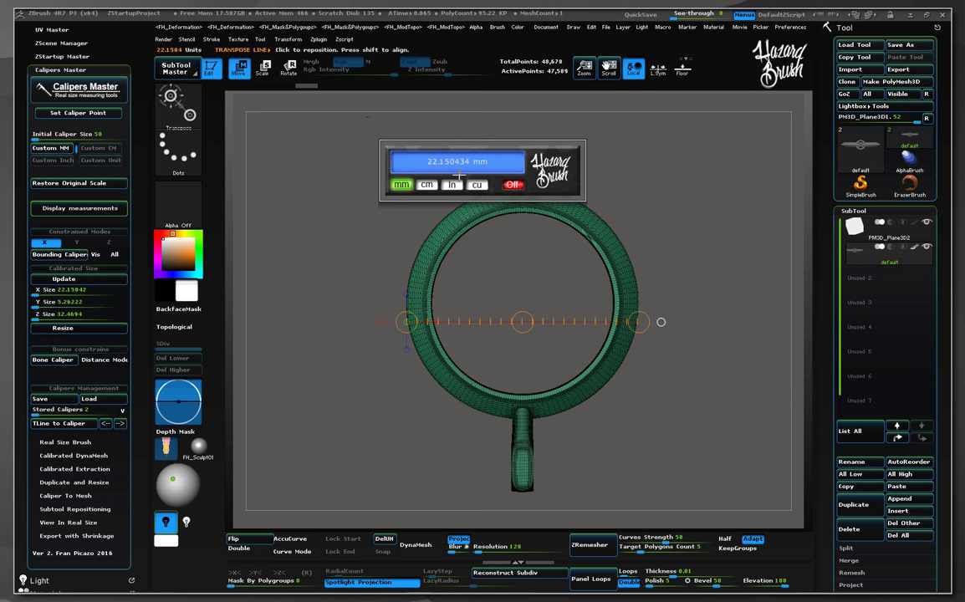
{"action": "left_click", "coordinate": [513, 185]}
Switch to netfabb Studio Basic and inspect the same ring's length and part name for comparison.
{"action": "key", "text": "alt+Tab"}
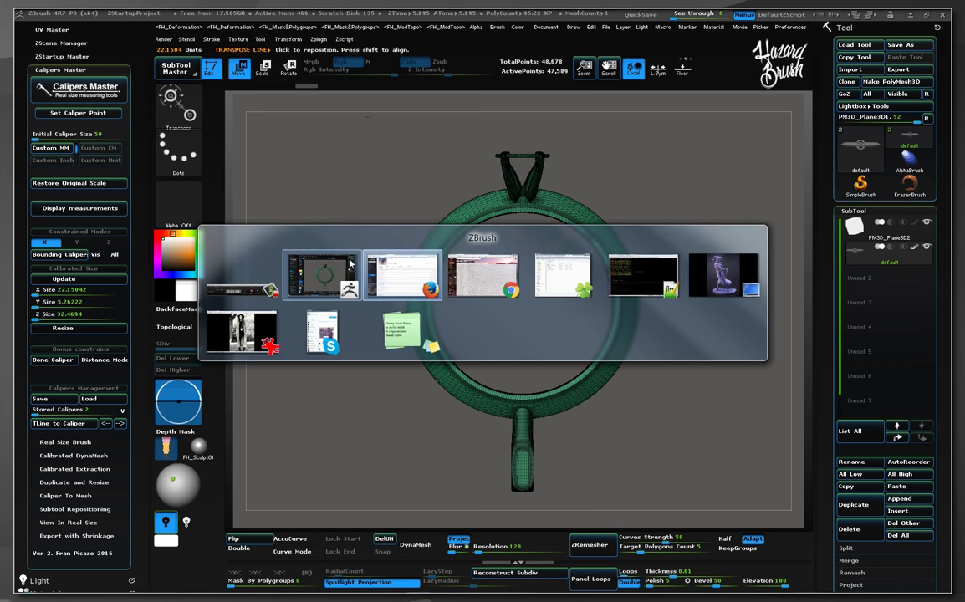
{"action": "left_click", "coordinate": [554, 281]}
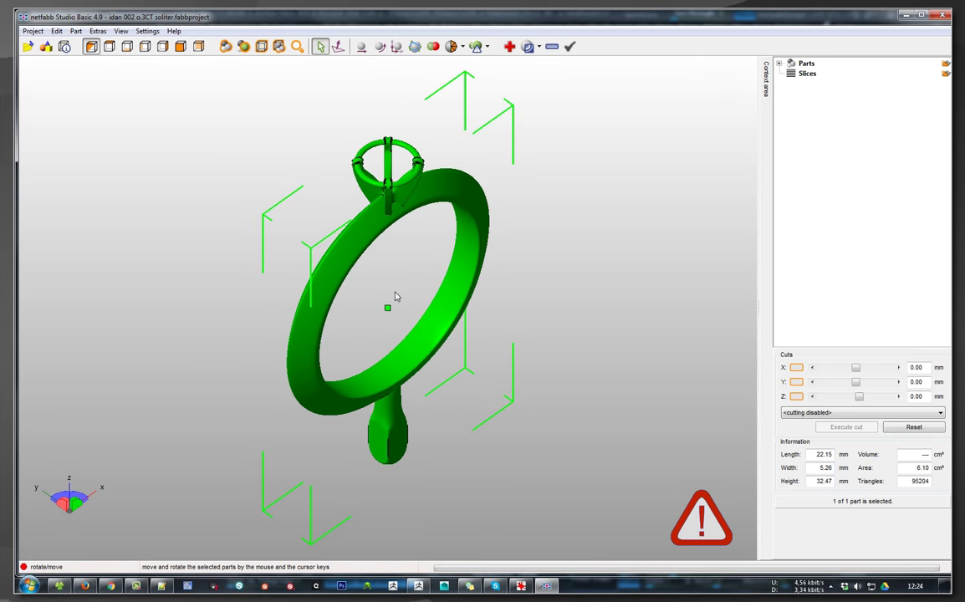
{"action": "right_click_drag", "start_coordinate": [399, 379], "coordinate": [558, 341]}
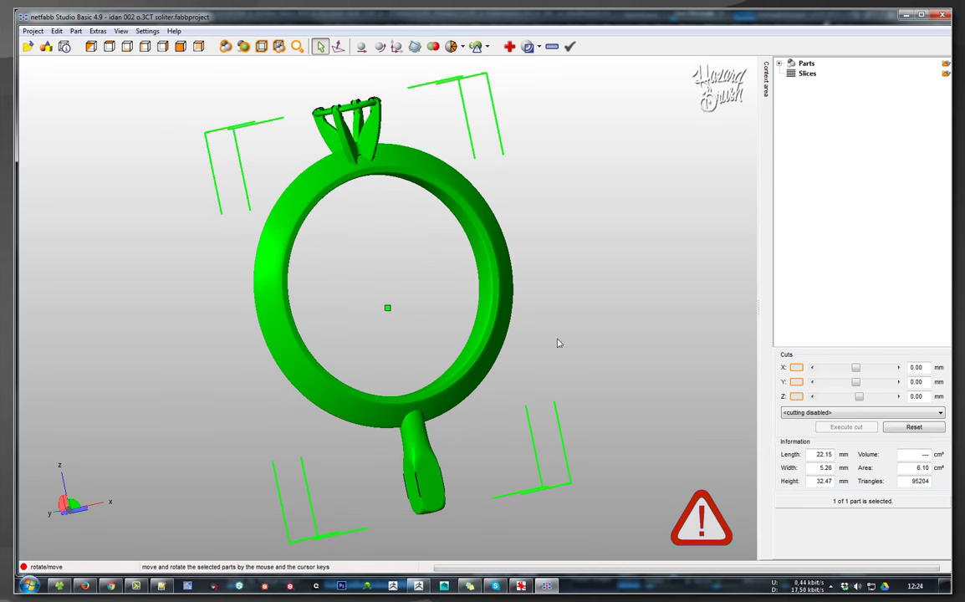
{"action": "left_click_drag", "start_coordinate": [835, 457], "coordinate": [818, 459]}
{"action": "left_click", "coordinate": [820, 460]}
{"action": "double_click", "coordinate": [821, 460]}
{"action": "left_click", "coordinate": [823, 460]}
{"action": "double_click", "coordinate": [823, 459]}
{"action": "left_click", "coordinate": [822, 460]}
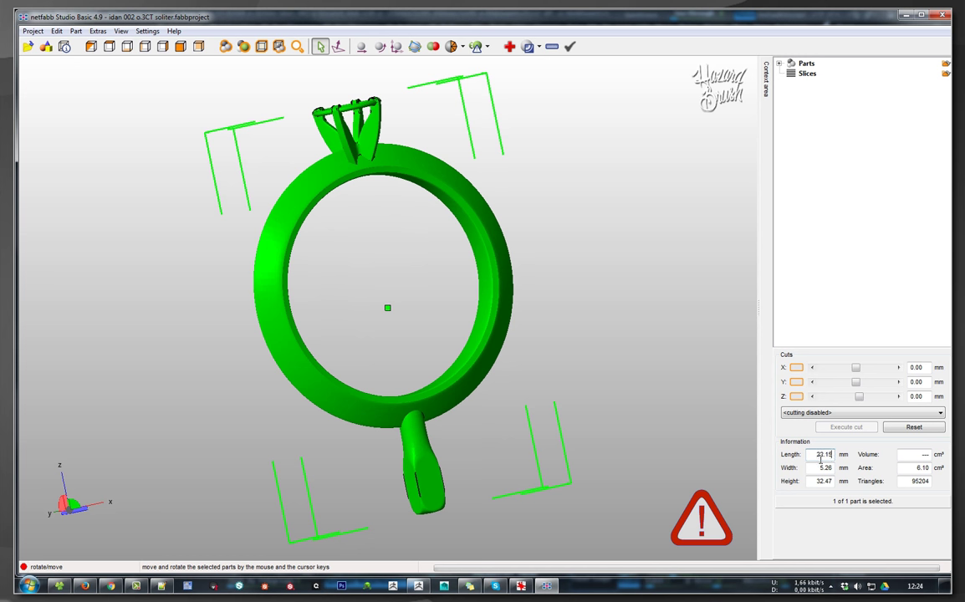
{"action": "left_click", "coordinate": [779, 64]}
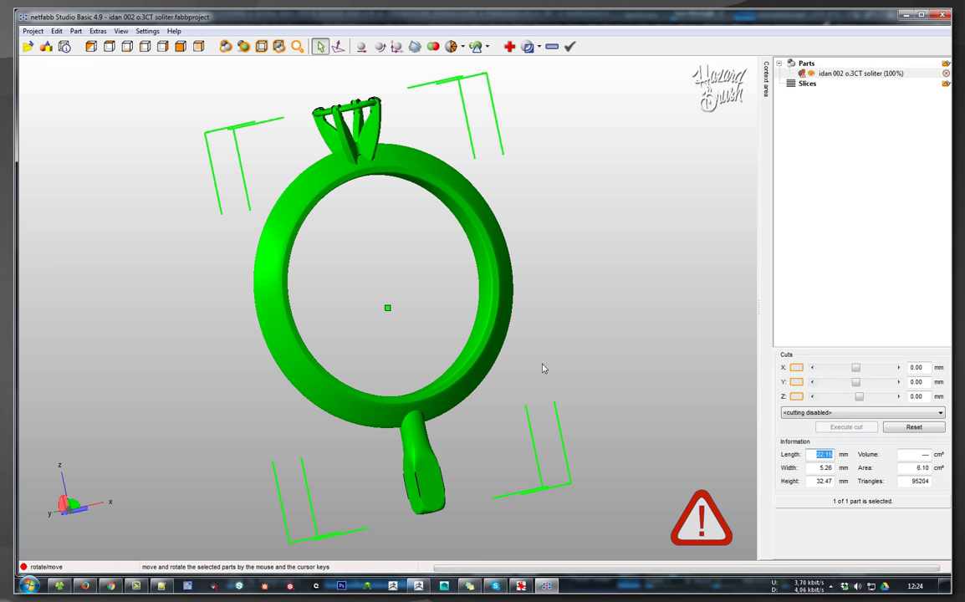
Switch back to ZBrush, duplicate the ring subtool and select the lower of the two ring subtools.
{"action": "key", "text": "alt+Tab"}
{"action": "key", "text": "alt+Tab"}
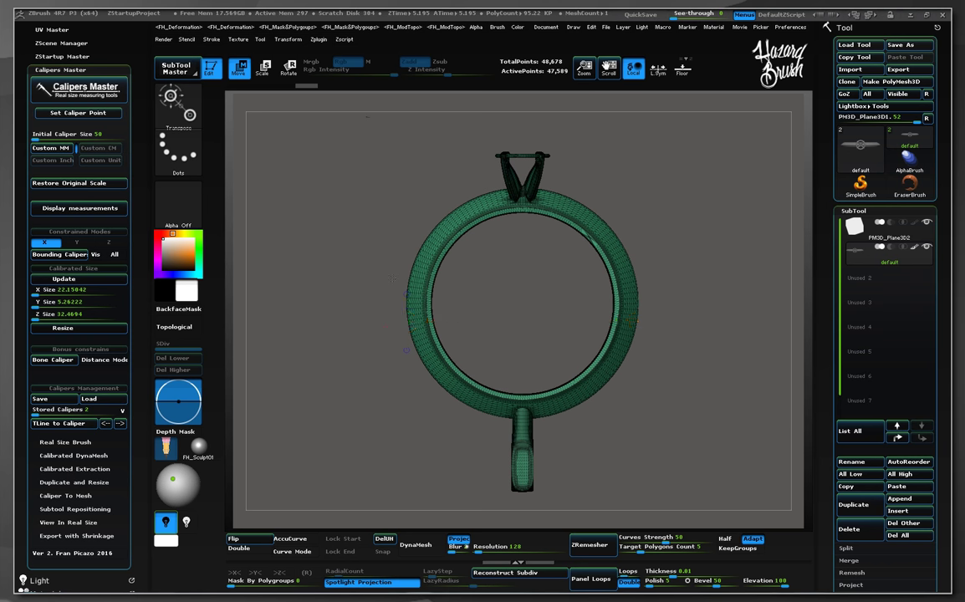
{"action": "right_click_drag", "start_coordinate": [345, 242], "coordinate": [348, 222], "text": "ctrl"}
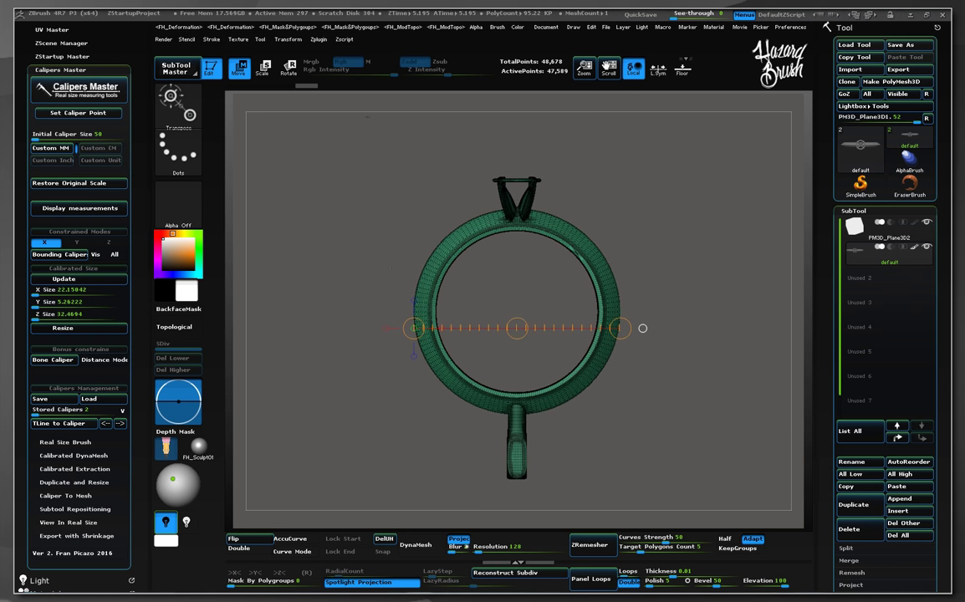
{"action": "left_click", "coordinate": [854, 504]}
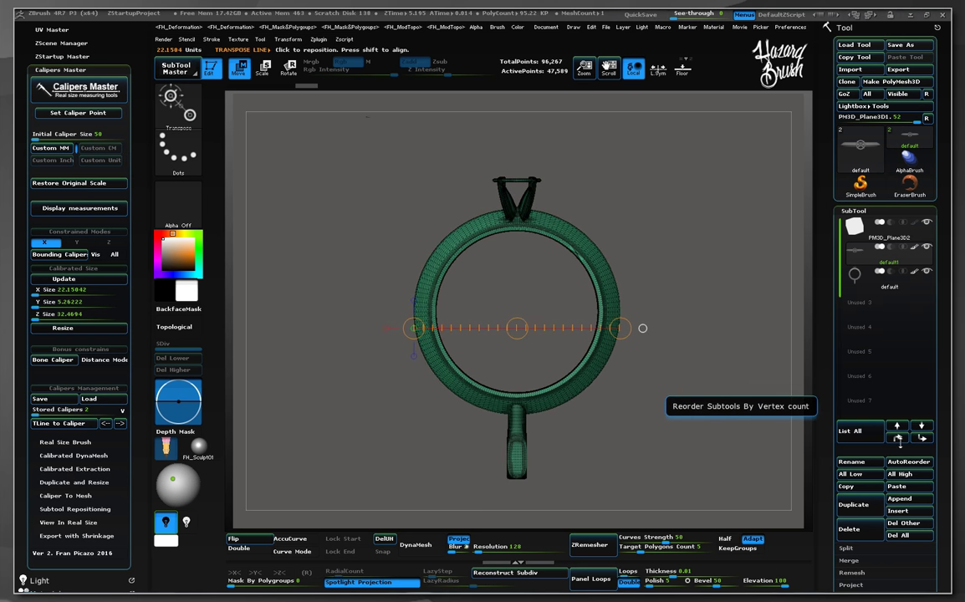
{"action": "left_click", "coordinate": [886, 276]}
Import the STL file "malasa 3 soliter ring" into the selected subtool using 3D Print Exporter.
{"action": "scroll", "coordinate": [79, 202], "scroll_direction": "up", "scroll_amount": 5}
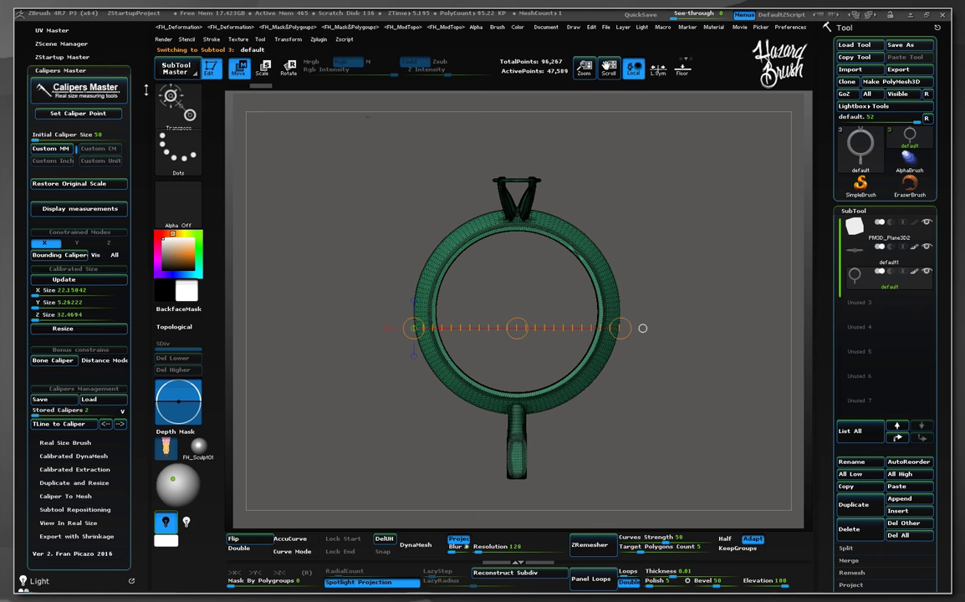
{"action": "left_click", "coordinate": [74, 195]}
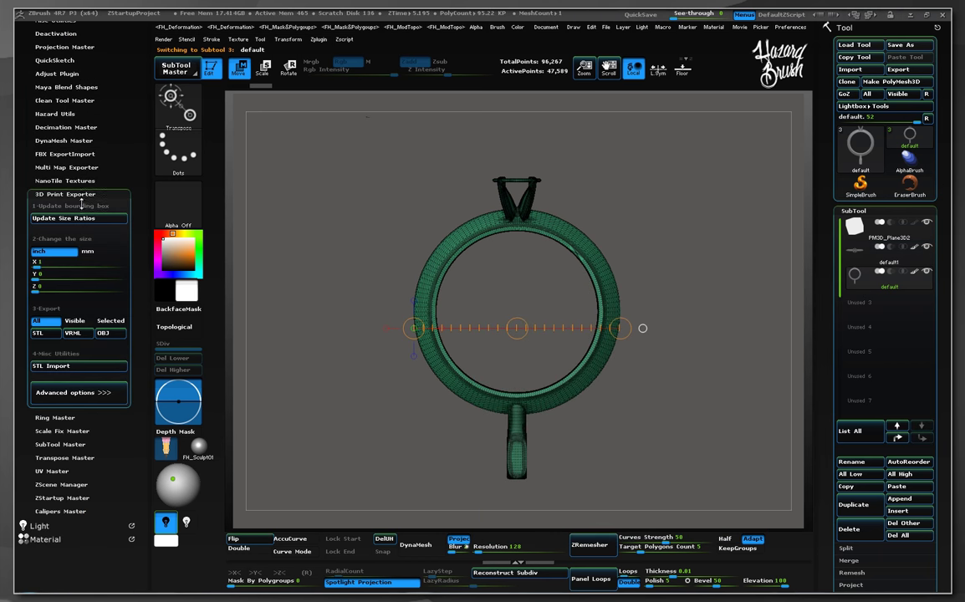
{"action": "left_click", "coordinate": [67, 370]}
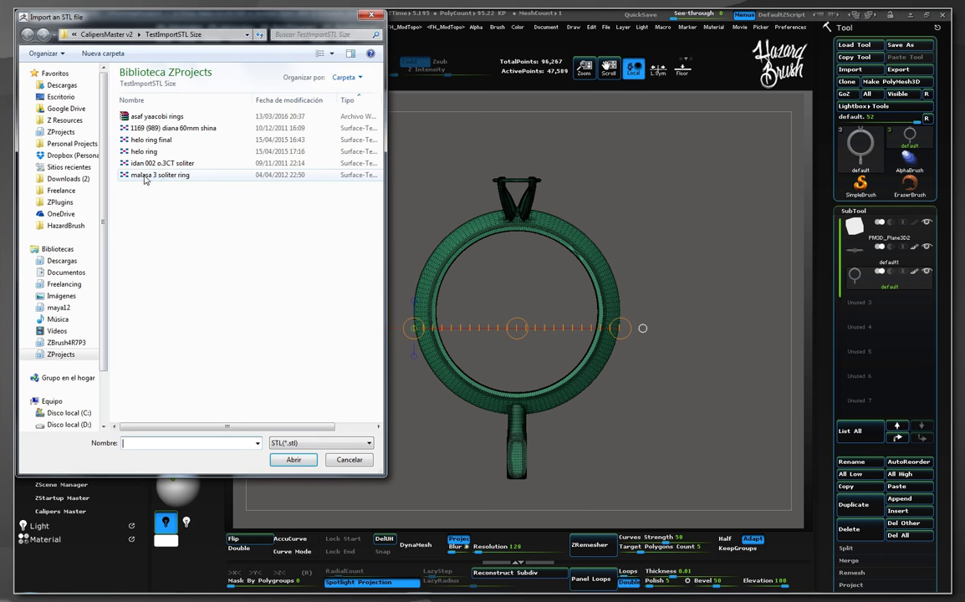
{"action": "left_click", "coordinate": [131, 164]}
{"action": "double_click", "coordinate": [131, 164]}
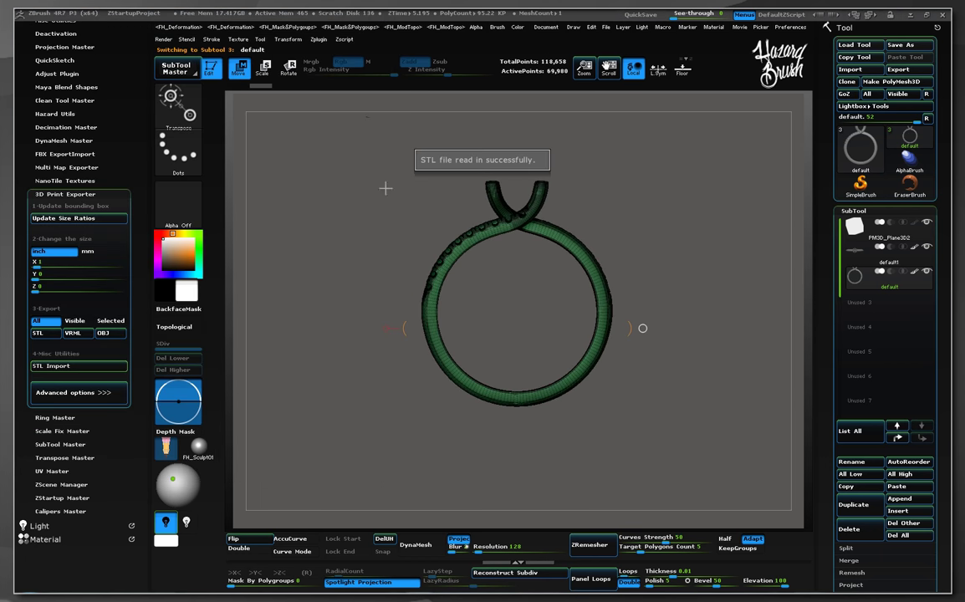
{"action": "left_click_drag", "start_coordinate": [451, 174], "coordinate": [467, 194]}
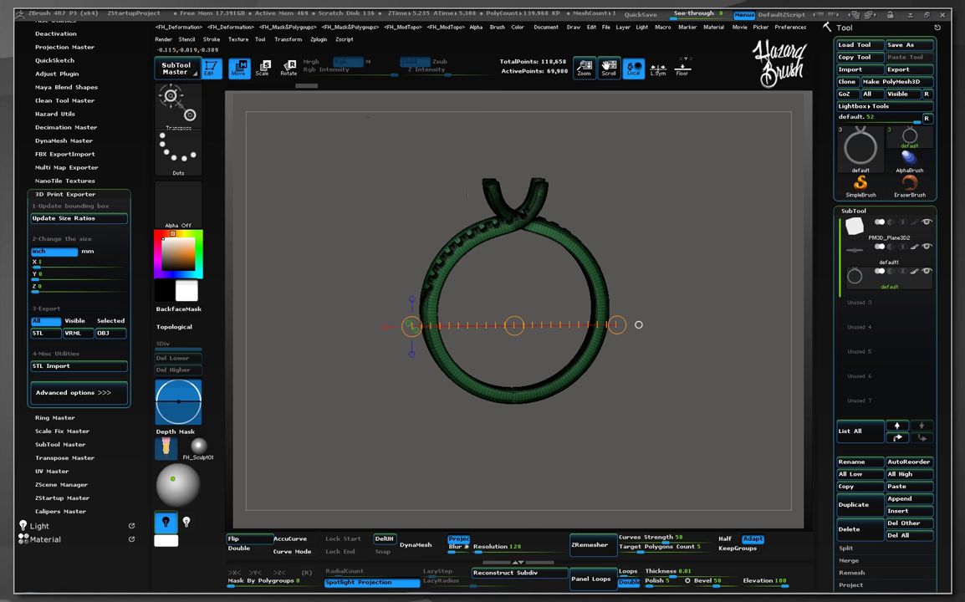
Measure the second ring's overall X-axis width in millimetres with Calipers Master's bounding caliper.
{"action": "left_click", "coordinate": [70, 194]}
{"action": "left_click", "coordinate": [64, 301]}
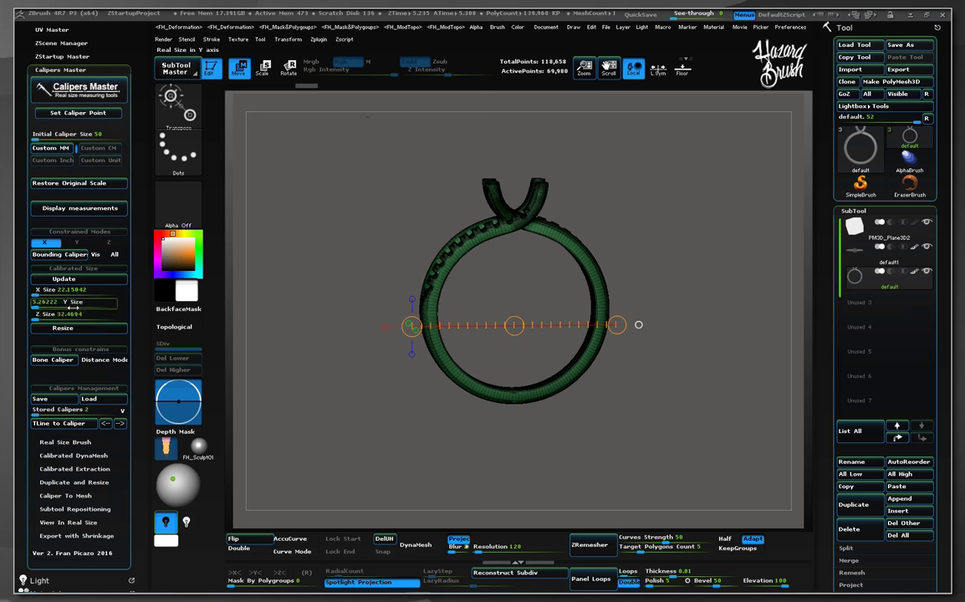
{"action": "left_click", "coordinate": [54, 256]}
{"action": "left_click", "coordinate": [55, 255]}
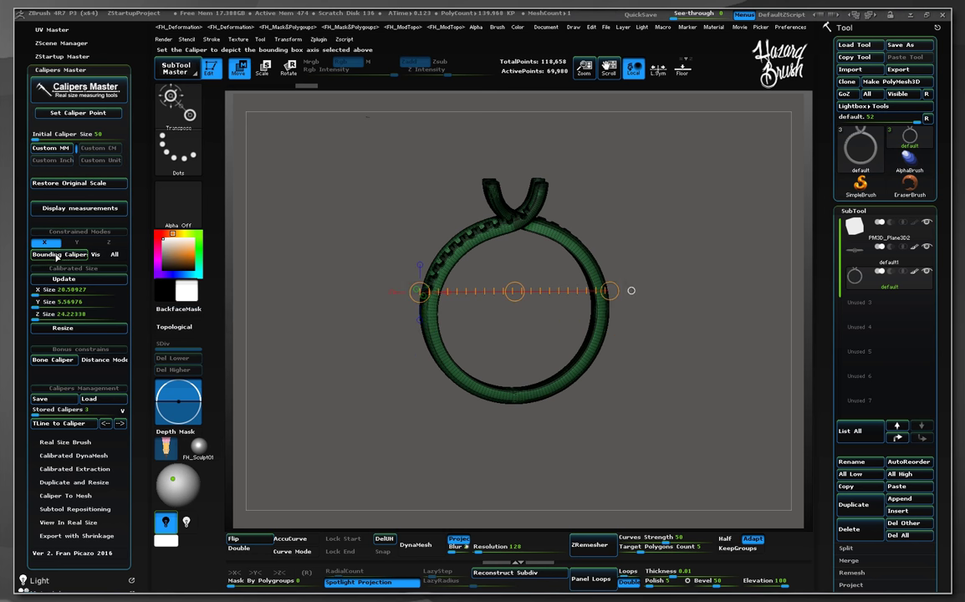
{"action": "left_click_drag", "start_coordinate": [346, 316], "coordinate": [383, 263], "text": "shift"}
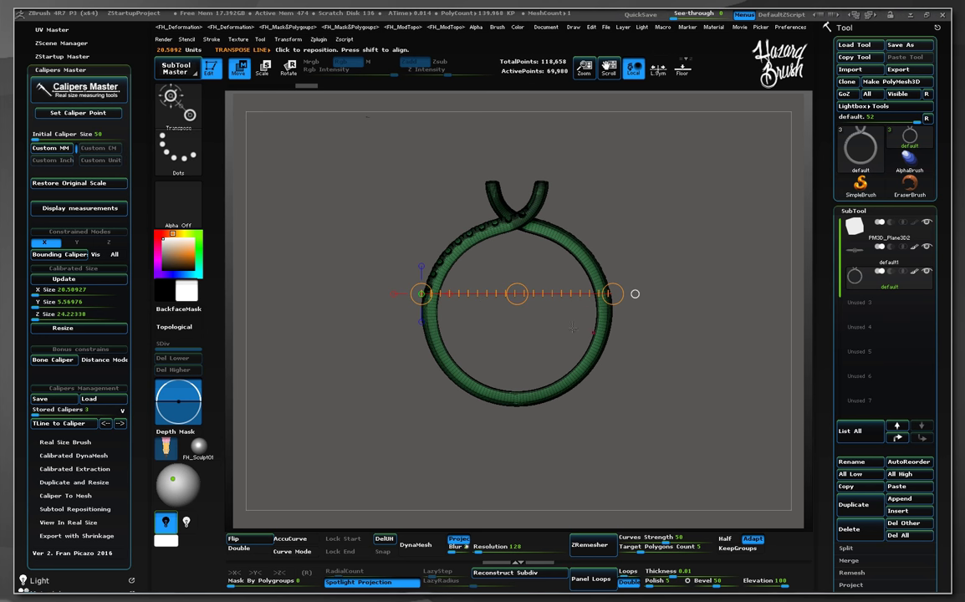
{"action": "left_click", "coordinate": [123, 207]}
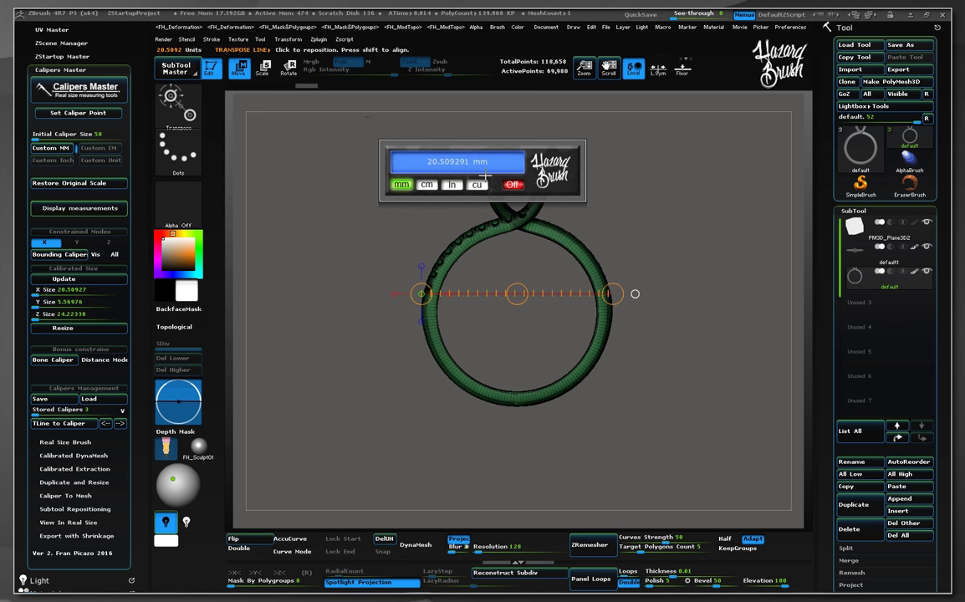
{"action": "left_click", "coordinate": [520, 186]}
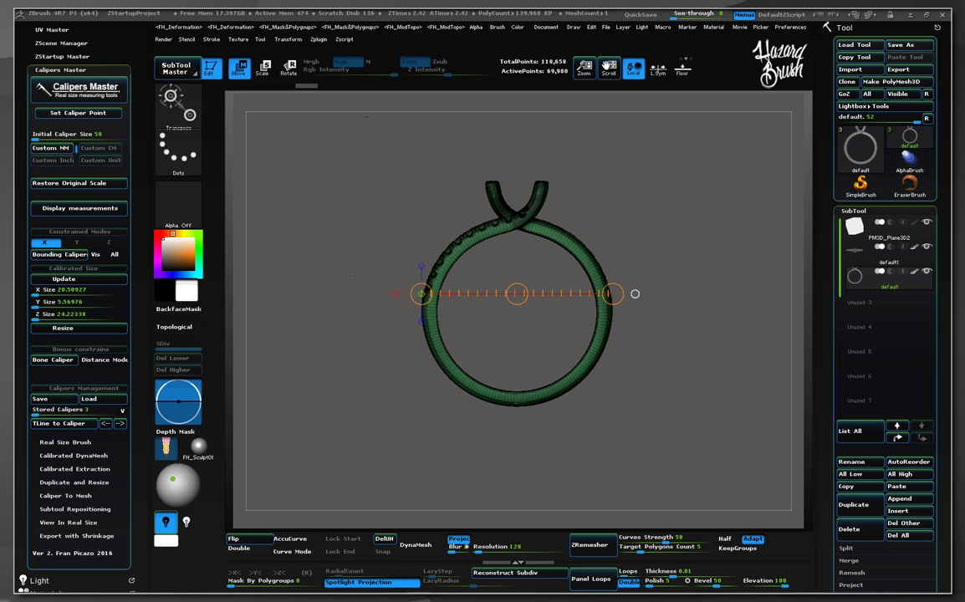
Switch to netfabb Studio Basic, select the part "malasa 3 soliter ring" and inspect its length.
{"action": "key", "text": "alt+Tab"}
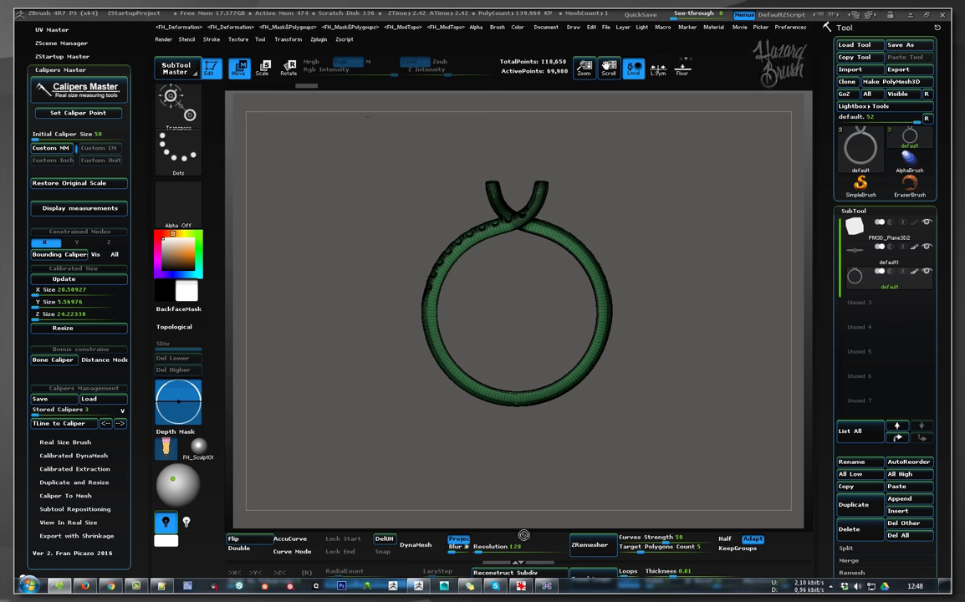
{"action": "left_click", "coordinate": [546, 586]}
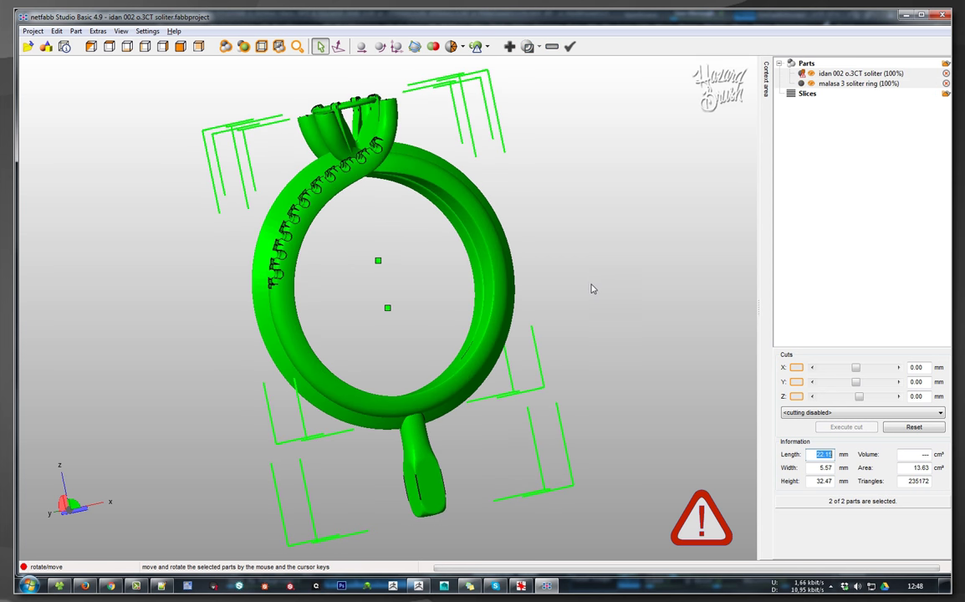
{"action": "left_click", "coordinate": [830, 85]}
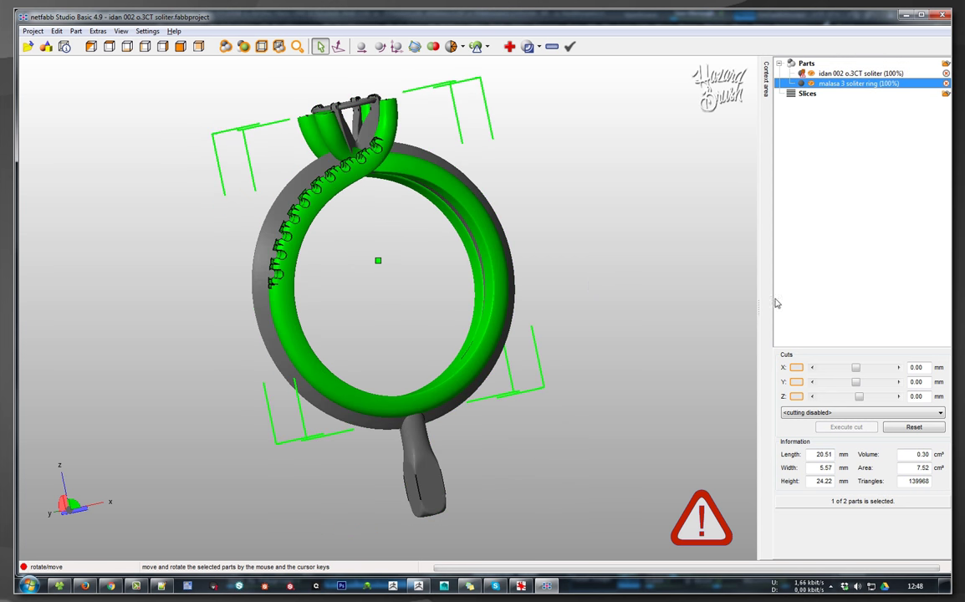
{"action": "double_click", "coordinate": [823, 455]}
{"action": "left_click_drag", "start_coordinate": [823, 458], "coordinate": [831, 460]}
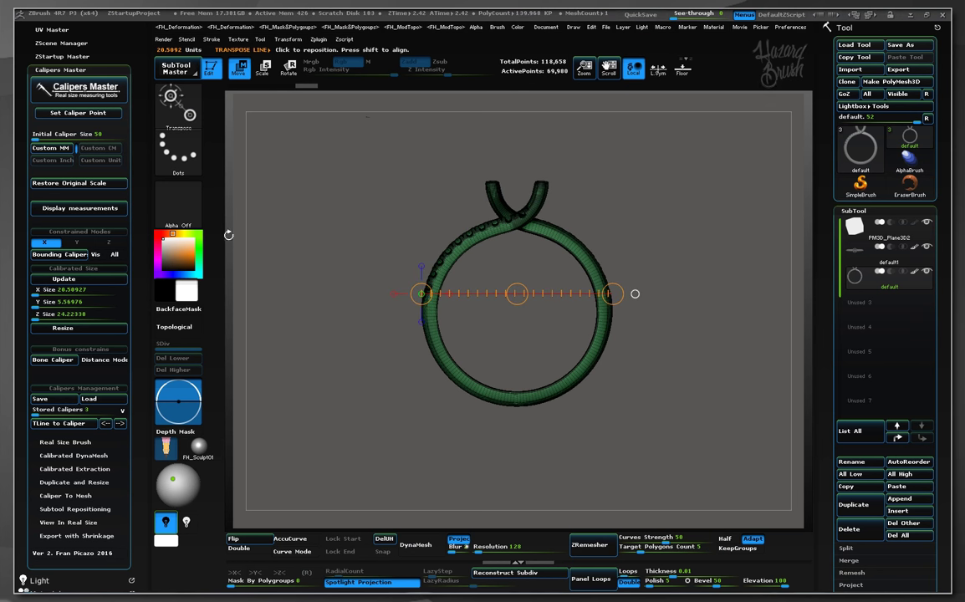
Switch back to ZBrush and display the second ring's caliper measurement in millimetres for comparison, closing the display when done.
{"action": "left_click", "coordinate": [73, 208]}
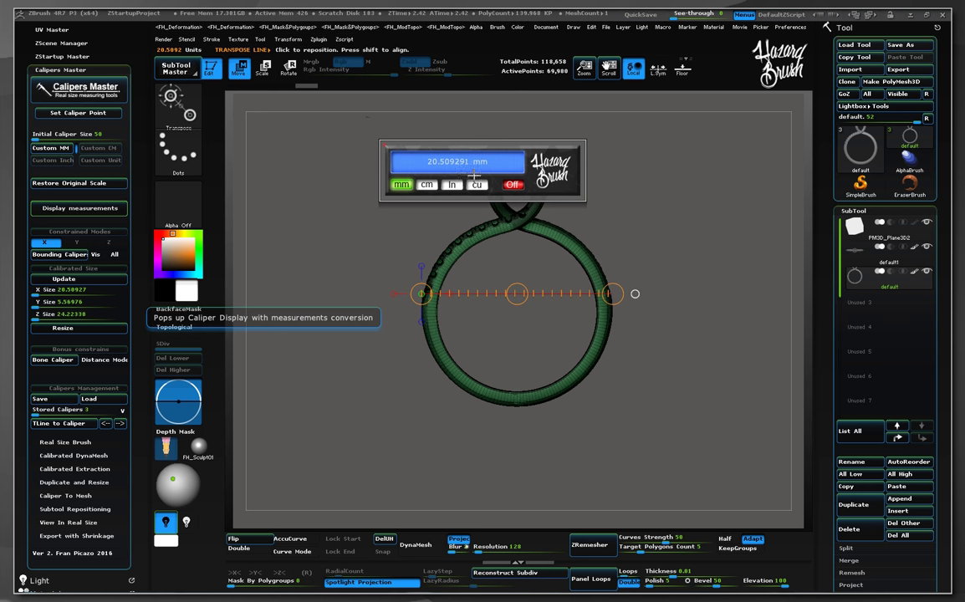
{"action": "left_click", "coordinate": [513, 186]}
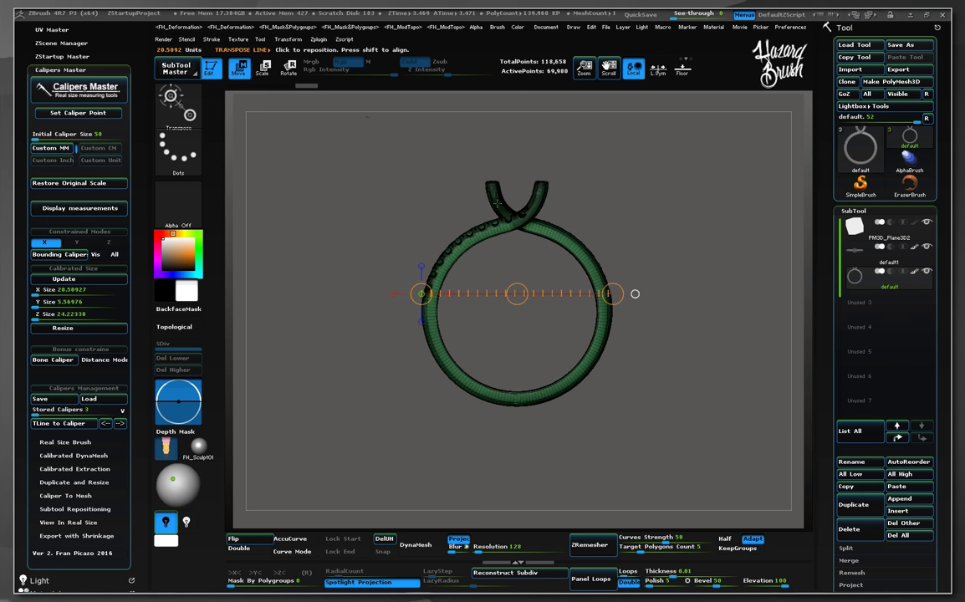
{"action": "left_click_drag", "start_coordinate": [399, 226], "coordinate": [408, 230]}
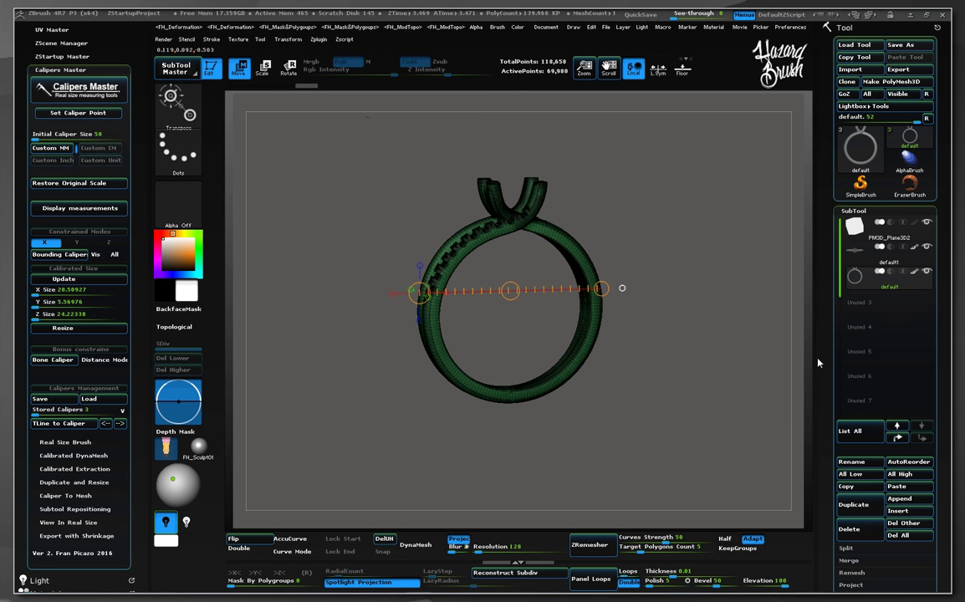
Duplicate the second ring subtool, make the upper ring copy active and hide the PM3D_Plane3D2 and default1 subtools.
{"action": "left_click", "coordinate": [855, 507]}
{"action": "mouse_move", "coordinate": [861, 289]}
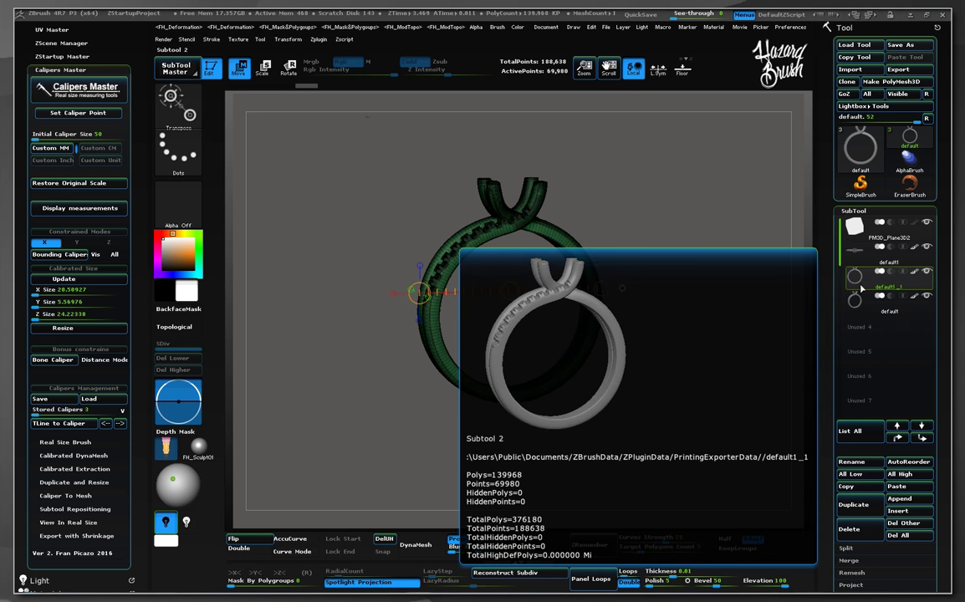
{"action": "mouse_move", "coordinate": [929, 255]}
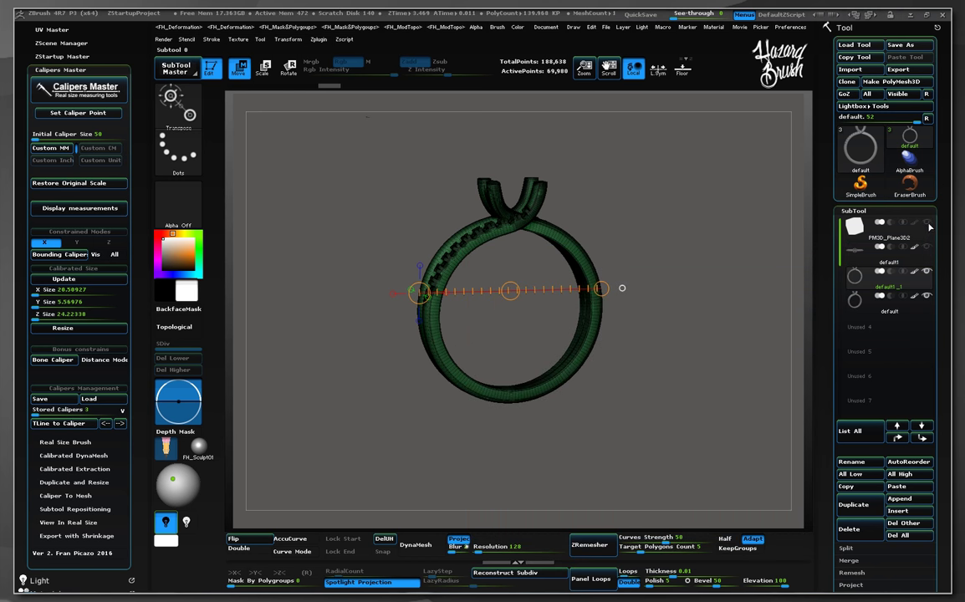
Create a resized duplicate of the active ring with Duplicate and Resize, using a desired size of 22 mm.
{"action": "mouse_move", "coordinate": [872, 238]}
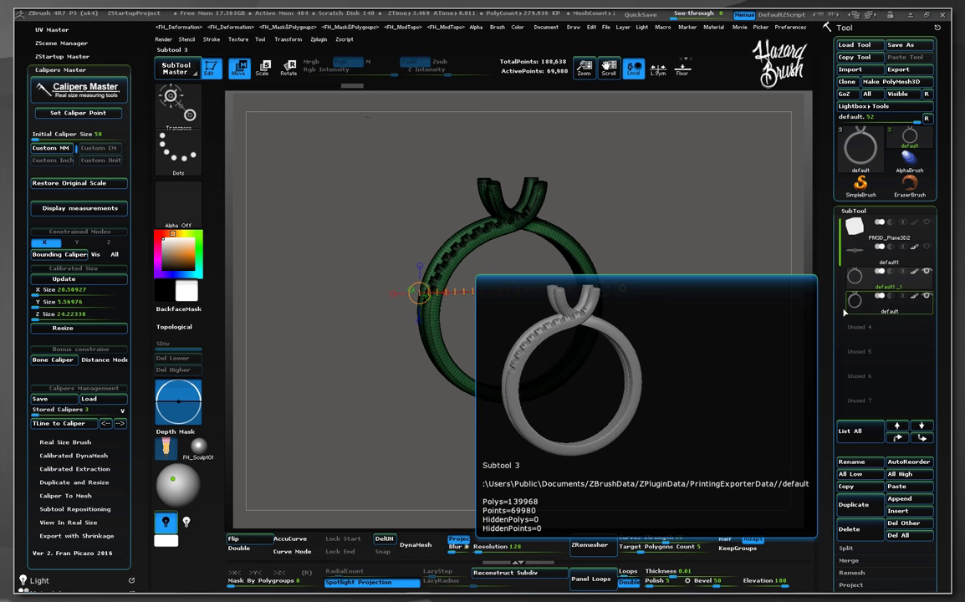
{"action": "left_click", "coordinate": [74, 484]}
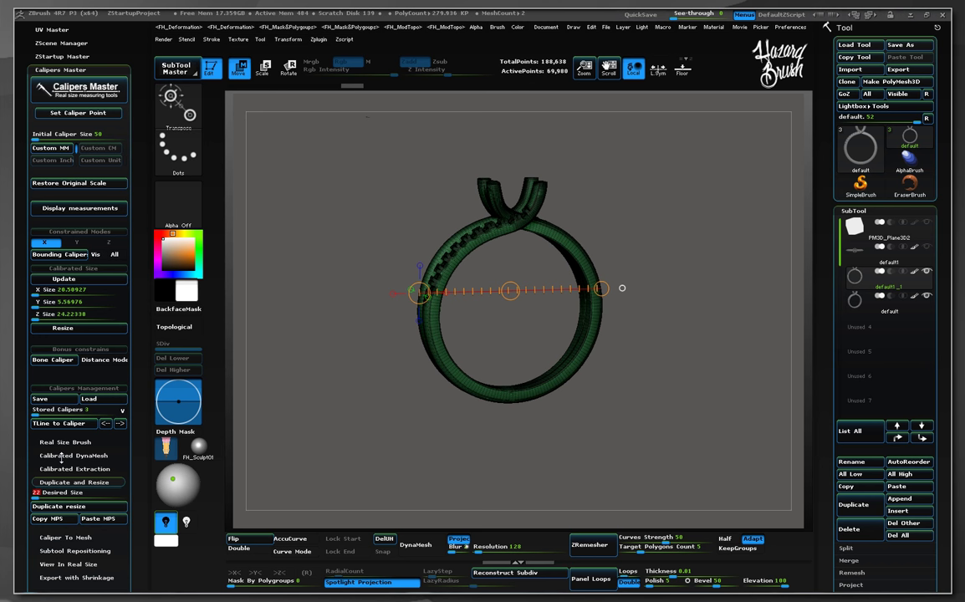
{"action": "left_click", "coordinate": [98, 510]}
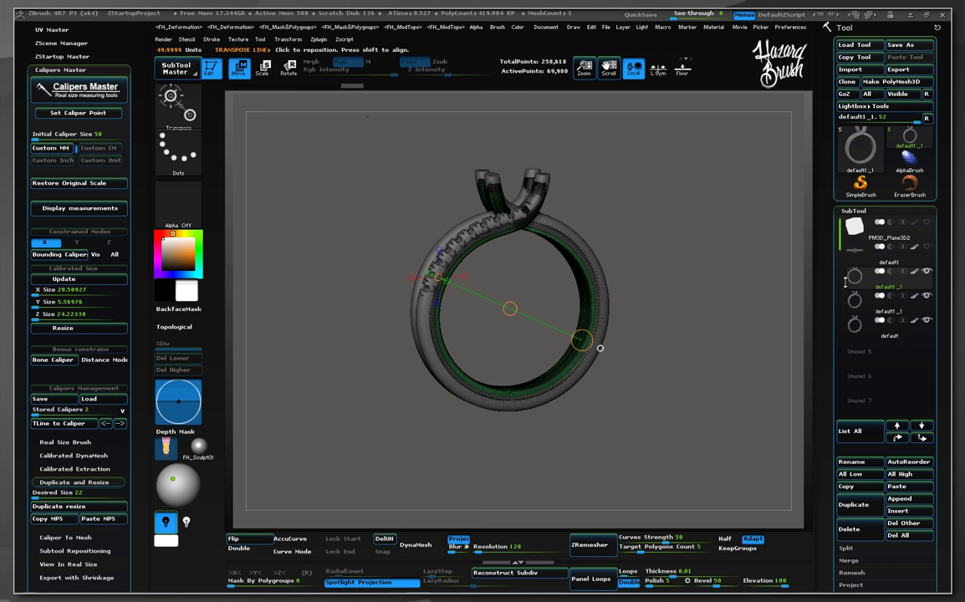
Select the resized ring subtool and measure its X-axis width in millimetres with the bounding caliper.
{"action": "left_click", "coordinate": [853, 307]}
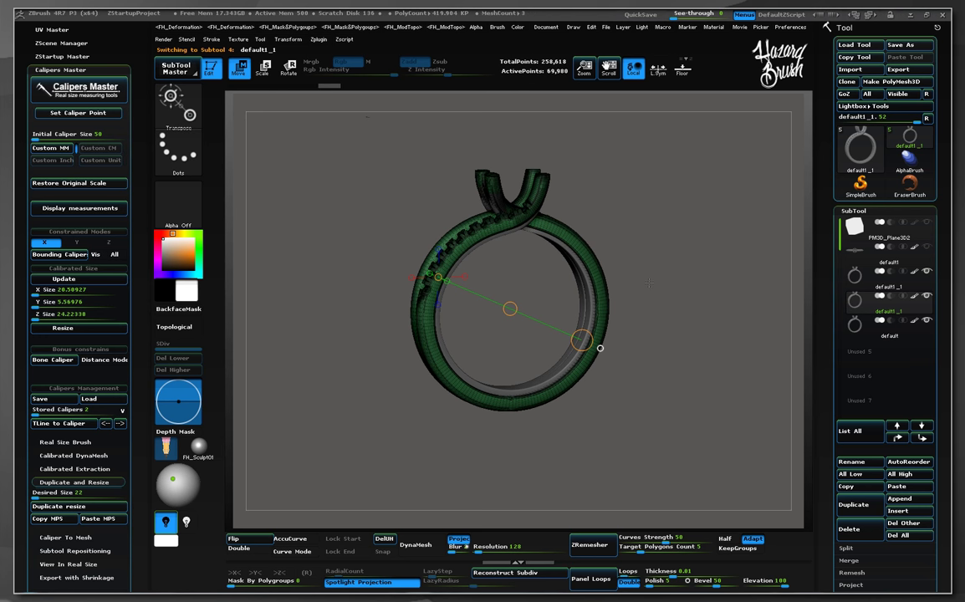
{"action": "left_click", "coordinate": [64, 257]}
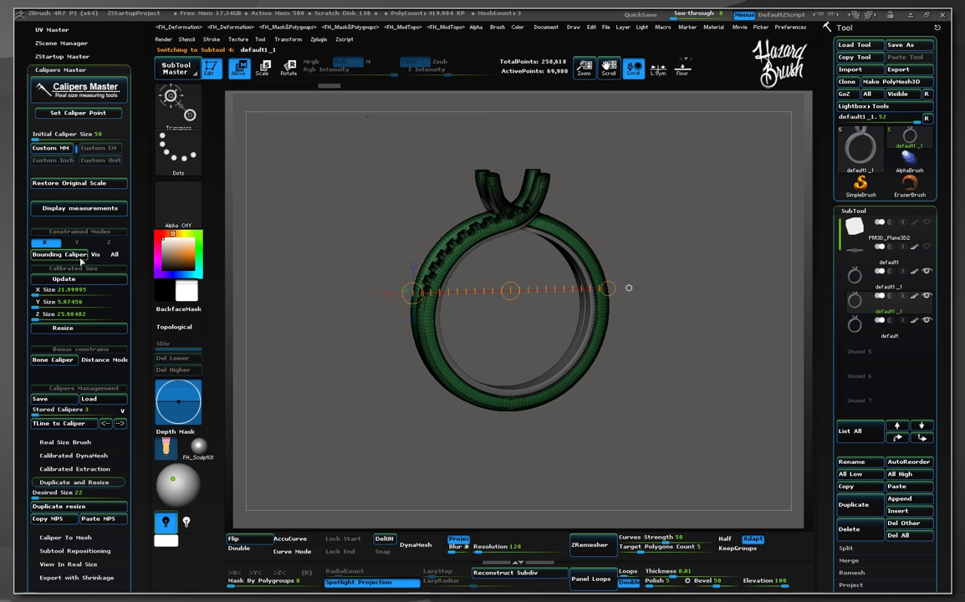
{"action": "left_click", "coordinate": [80, 208]}
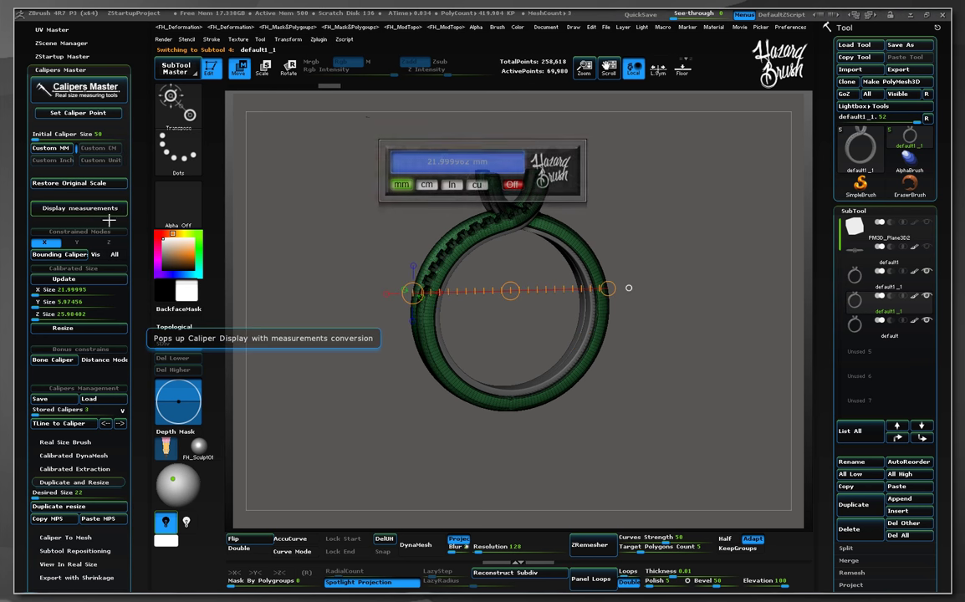
{"action": "left_click", "coordinate": [520, 189]}
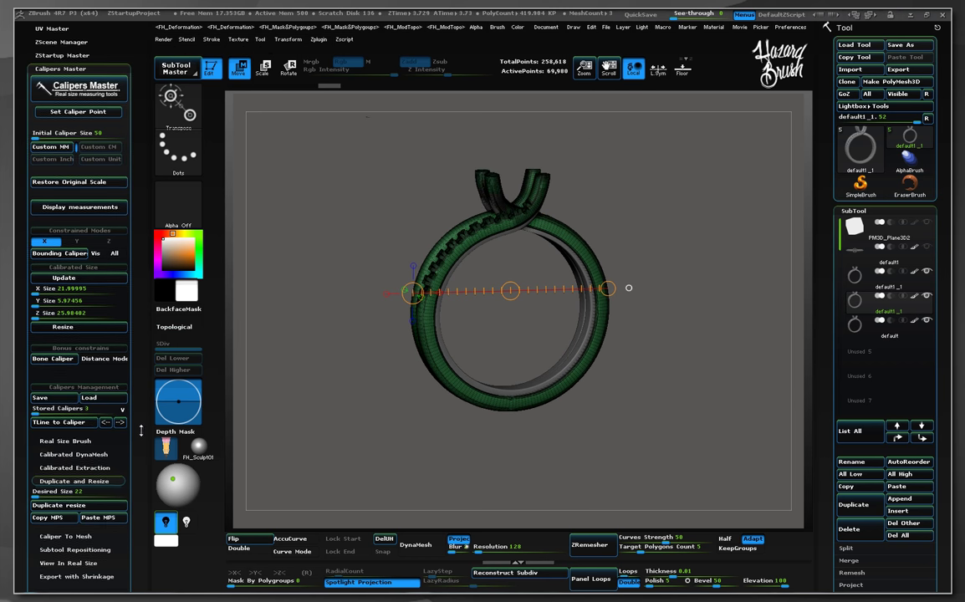
Export the resized ring with Export with Shrinkage at 0% as an OBJ file named "22MM".
{"action": "left_click_drag", "start_coordinate": [141, 430], "coordinate": [142, 382]}
{"action": "left_click", "coordinate": [81, 477]}
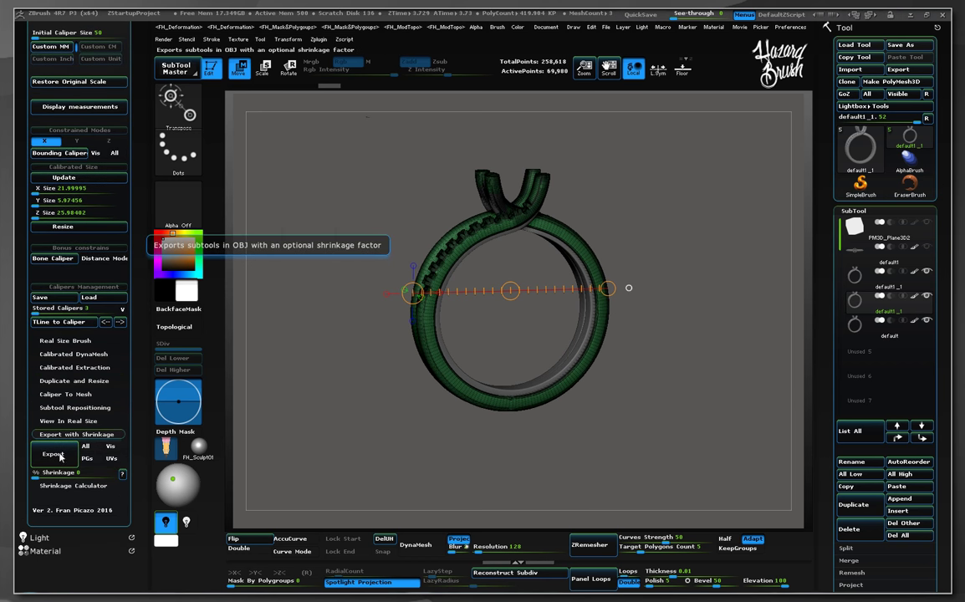
{"action": "left_click", "coordinate": [56, 454]}
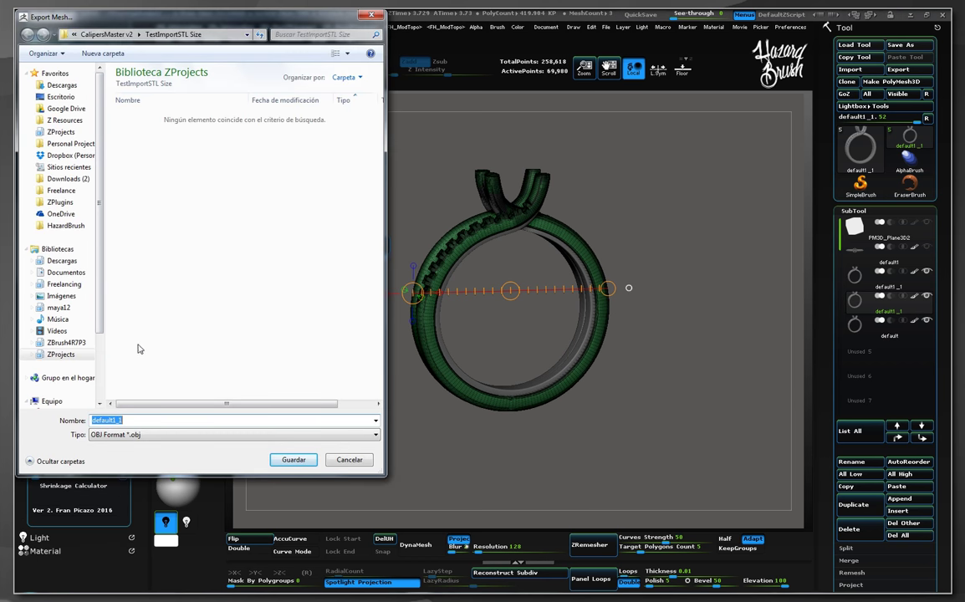
{"action": "type", "text": "22MM"}
{"action": "key", "text": "Return"}
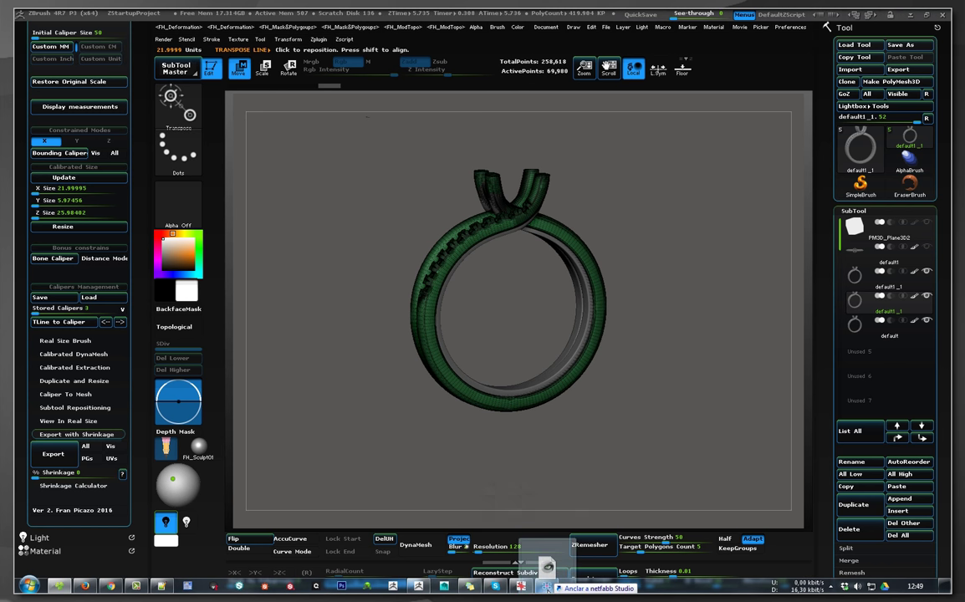
Load the exported 22MM file into netfabb Studio Basic, select the new part and check its length.
{"action": "left_click", "coordinate": [546, 585]}
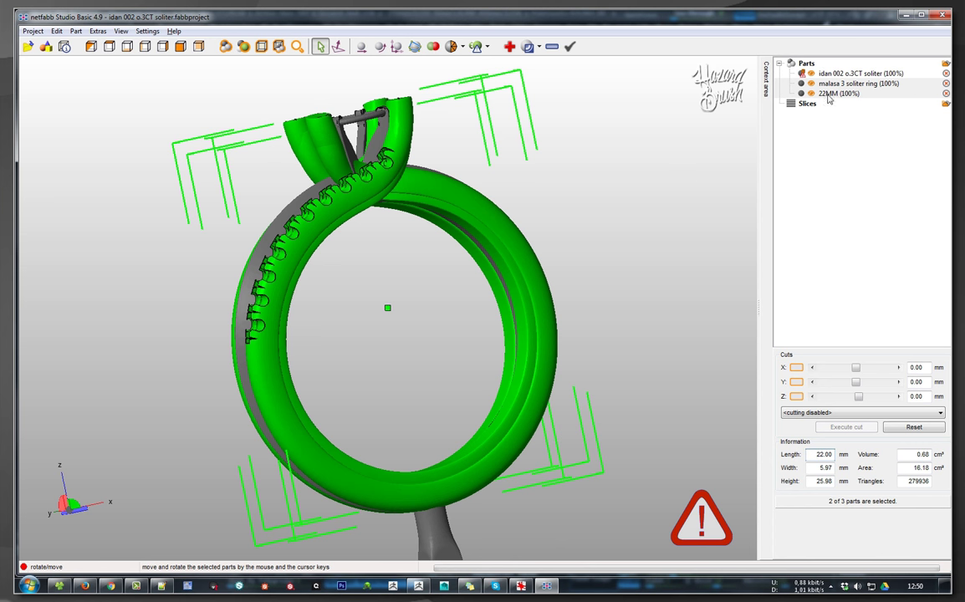
{"action": "left_click", "coordinate": [833, 94]}
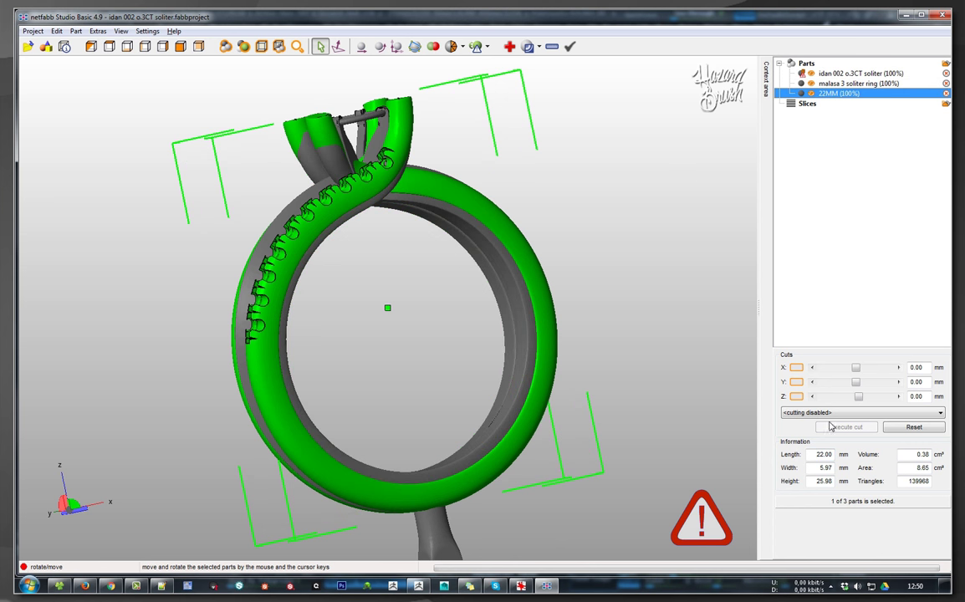
{"action": "left_click", "coordinate": [823, 455]}
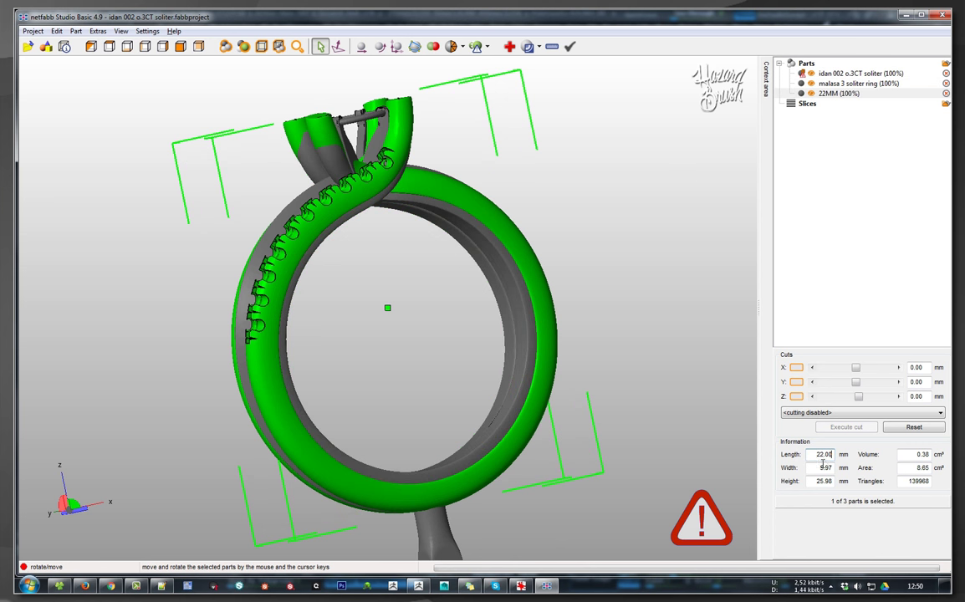
{"action": "left_click", "coordinate": [835, 94]}
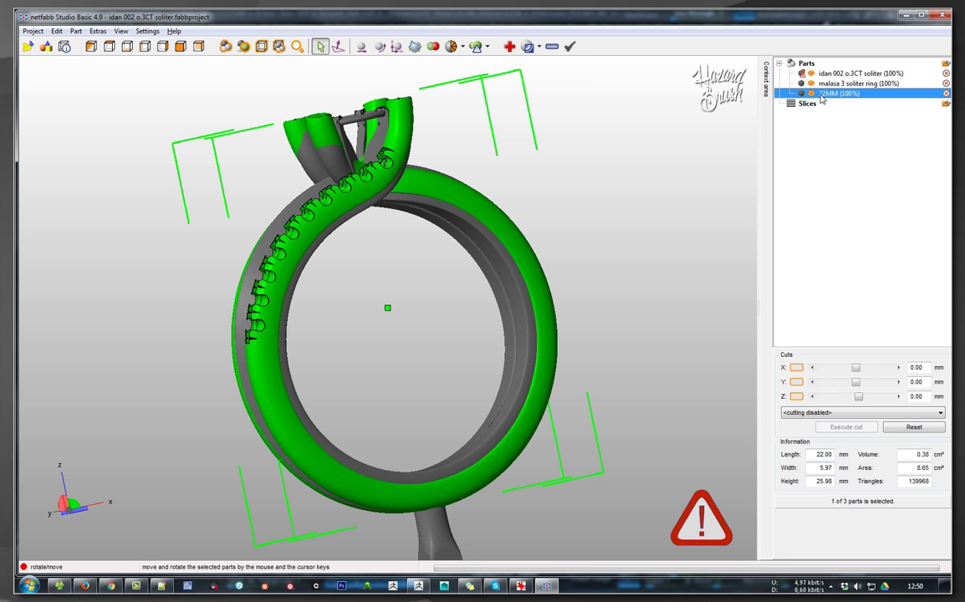
Hide the "malasa 3 soliter ring" and "idan 002 o.3CT soliter" parts and select the 22MM part for inspection.
{"action": "left_click", "coordinate": [811, 83]}
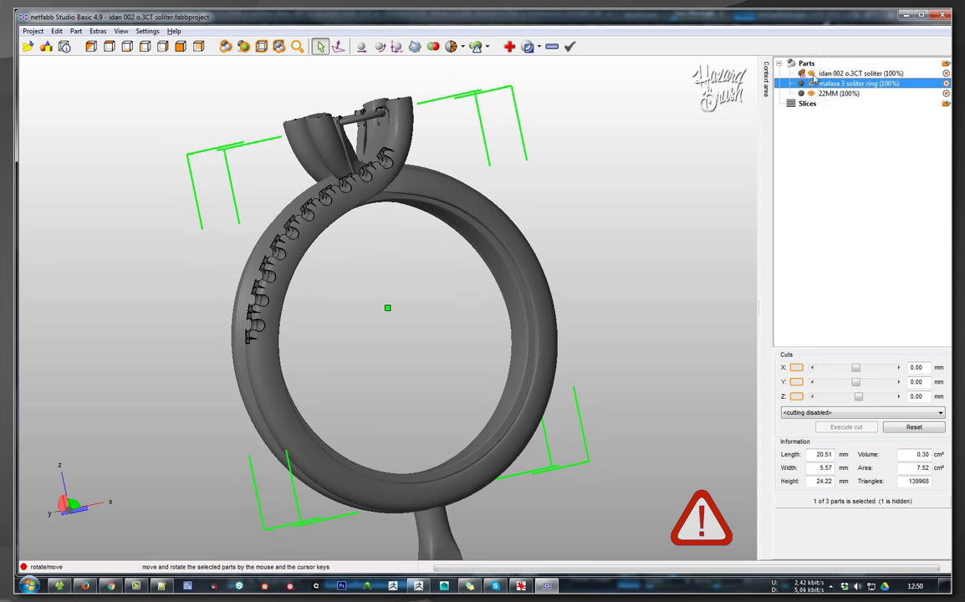
{"action": "left_click", "coordinate": [809, 75]}
{"action": "mouse_move", "coordinate": [643, 227]}
{"action": "right_mouse_down"}
{"action": "mouse_move", "coordinate": [636, 237]}
{"action": "mouse_move", "coordinate": [633, 230]}
{"action": "right_mouse_up"}
{"action": "left_click", "coordinate": [823, 94]}
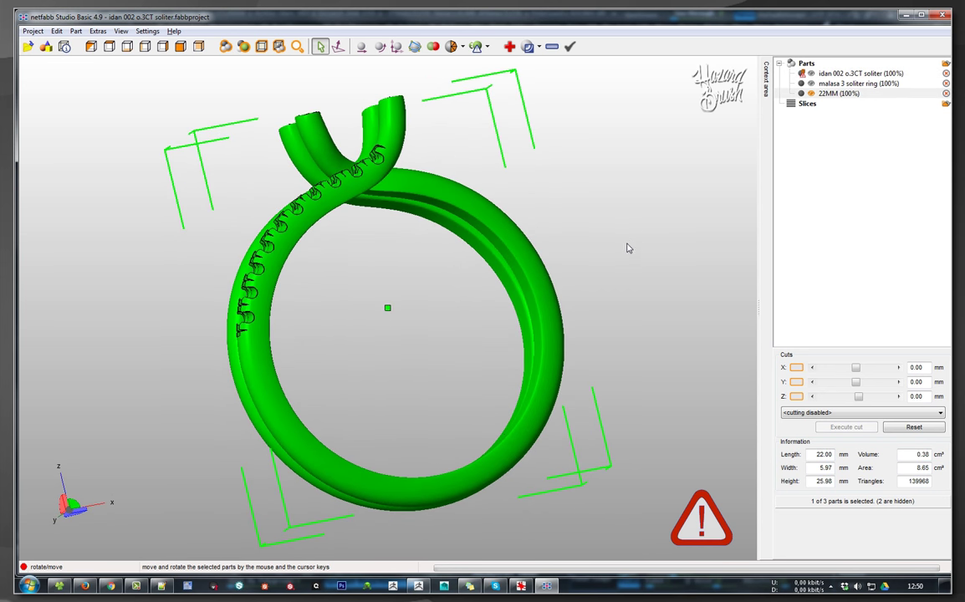
Switch back to ZBrush and display the resized ring's caliper width in millimetres to compare with netfabb.
{"action": "key", "text": "alt+Tab"}
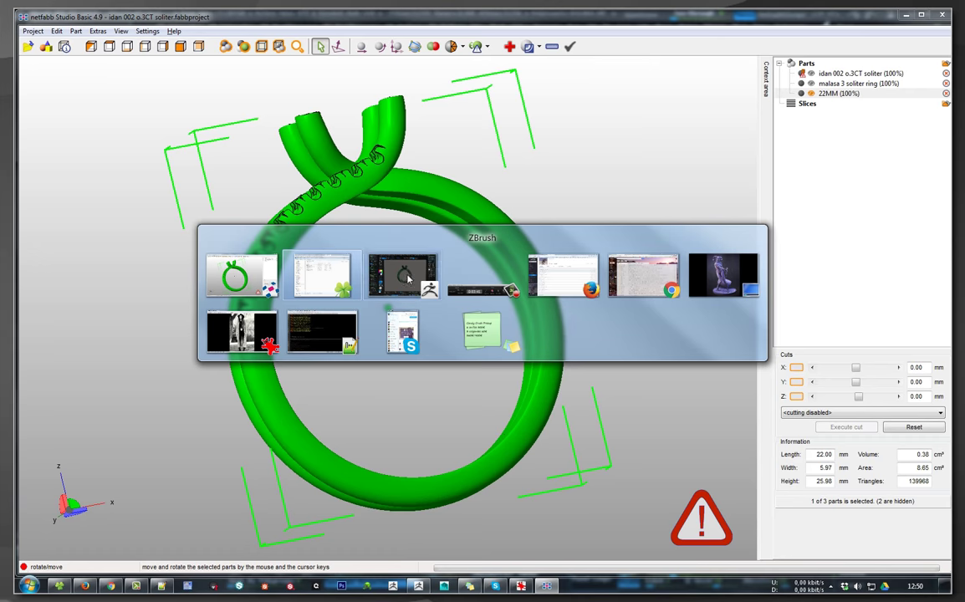
{"action": "left_click", "coordinate": [407, 279]}
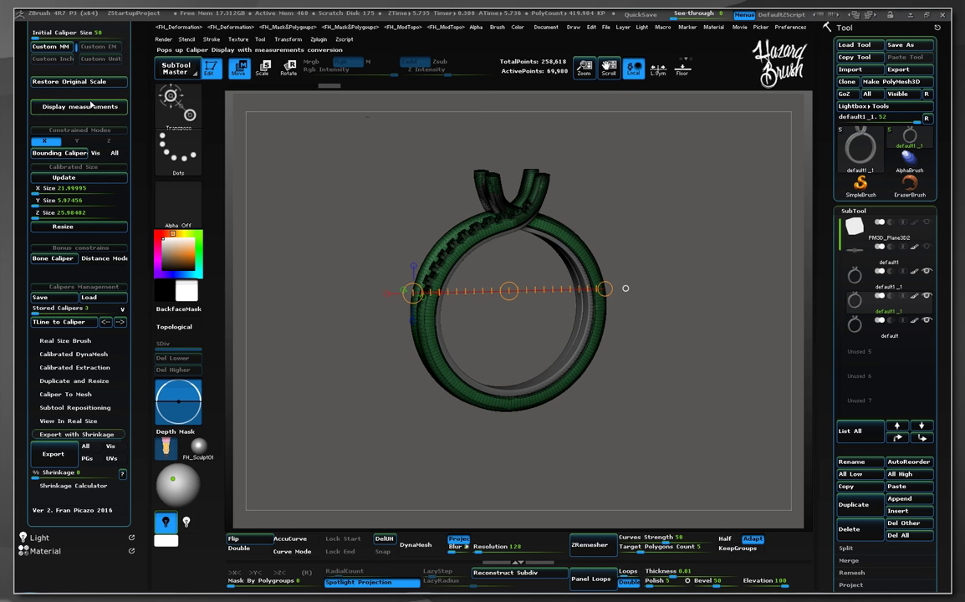
{"action": "left_click", "coordinate": [92, 106]}
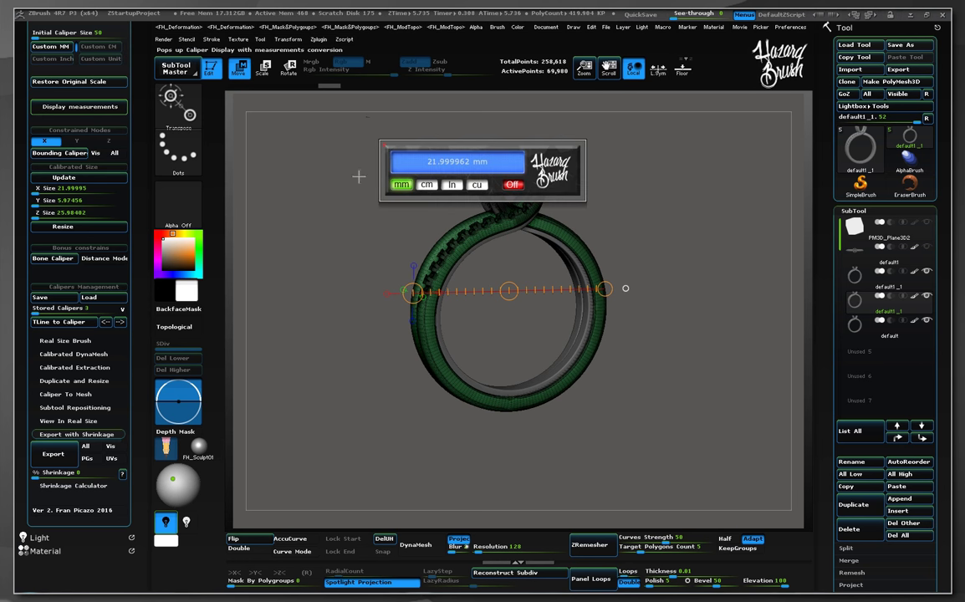